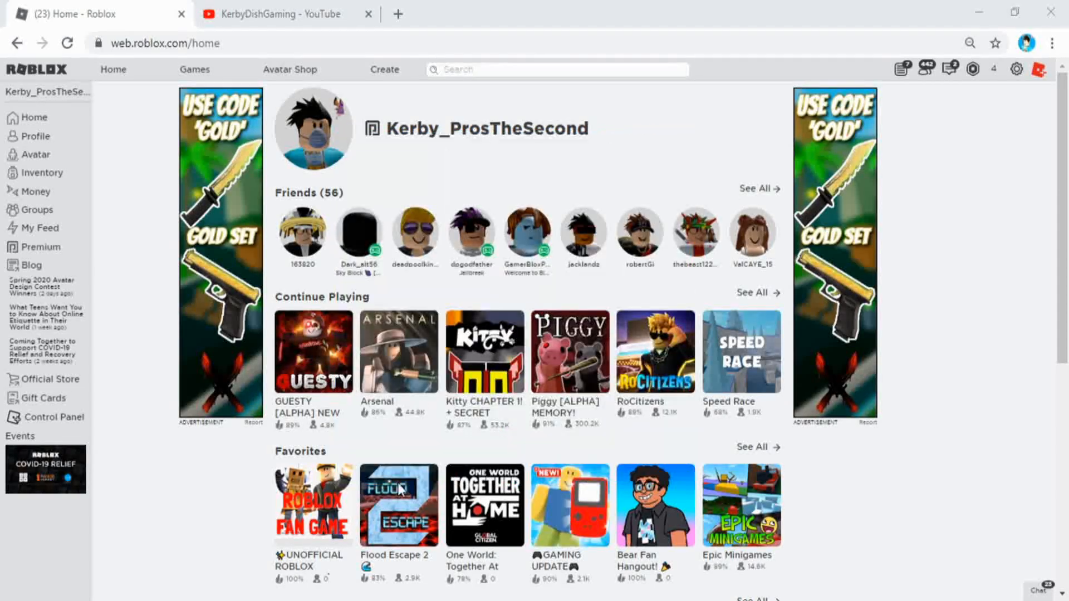
Search the web for Blender in a new browser tab and open the blender.org home page
click(398, 14)
text(Blender)
key(Return)
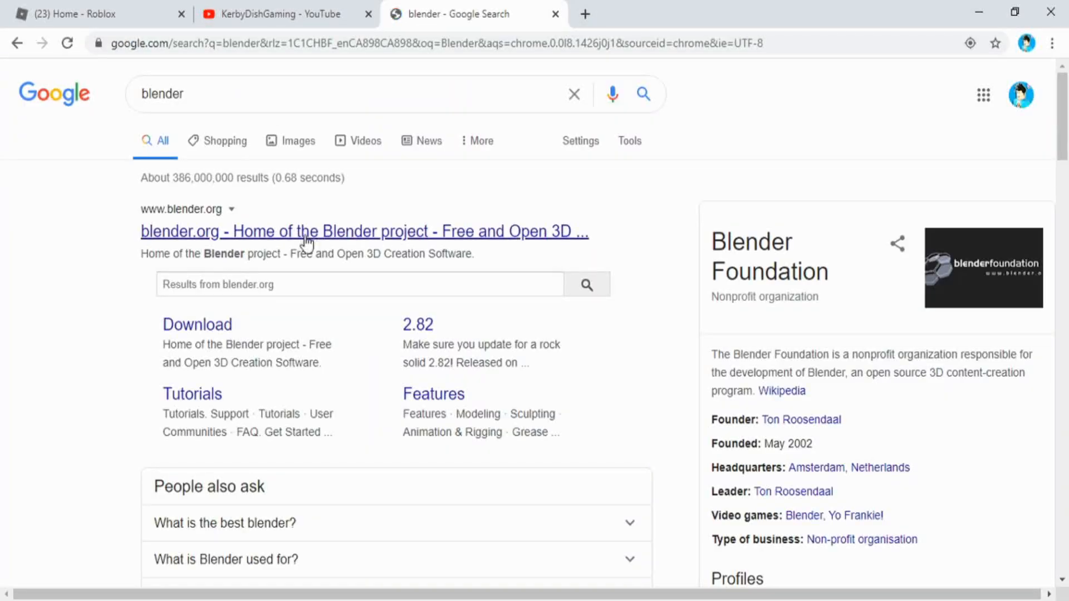
click(311, 234)
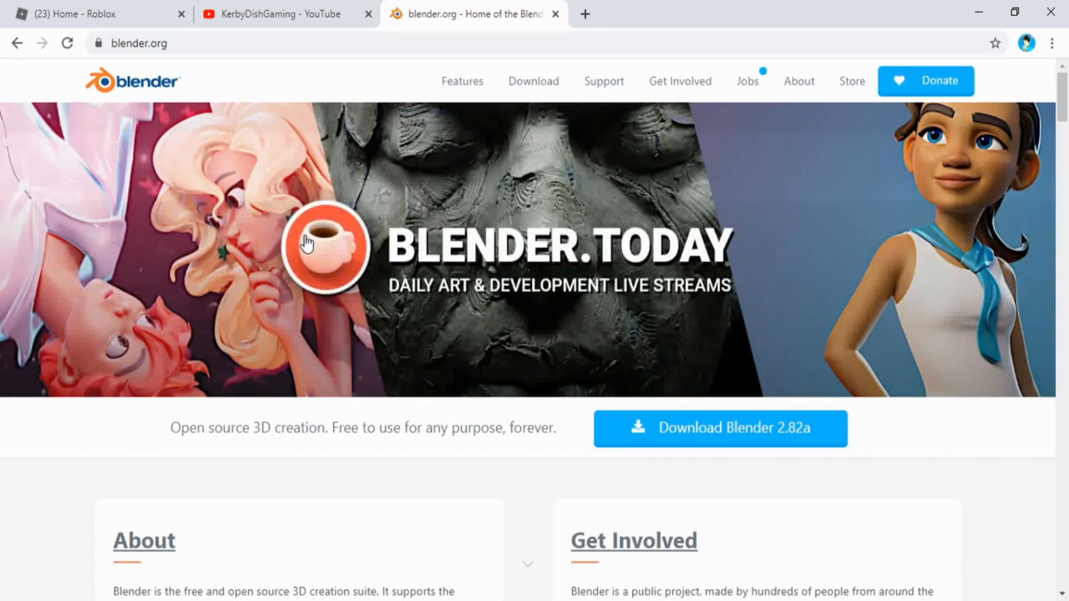
click(14, 42)
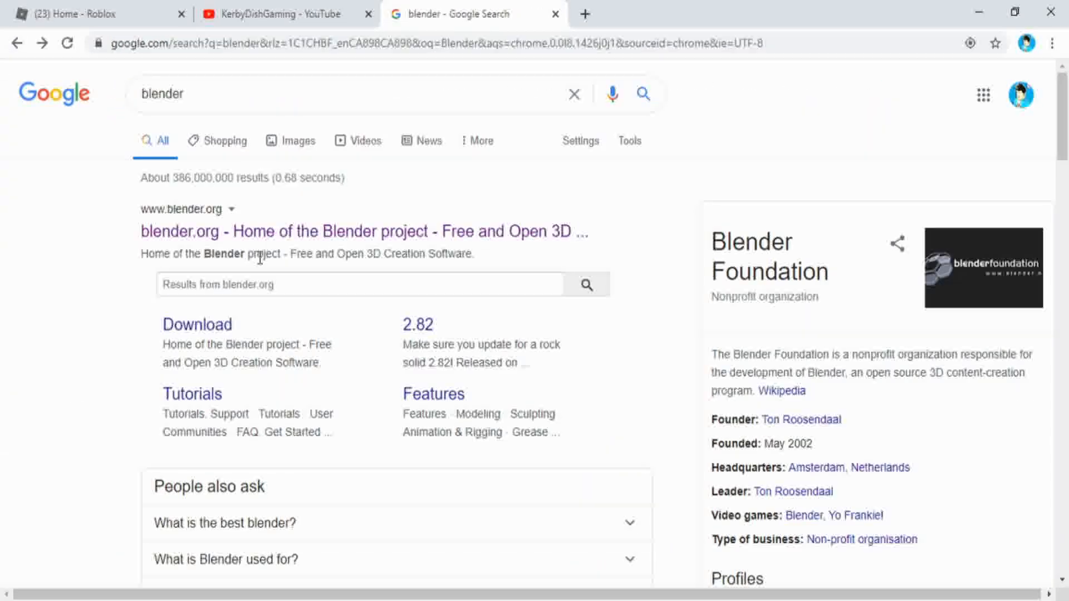
click(268, 235)
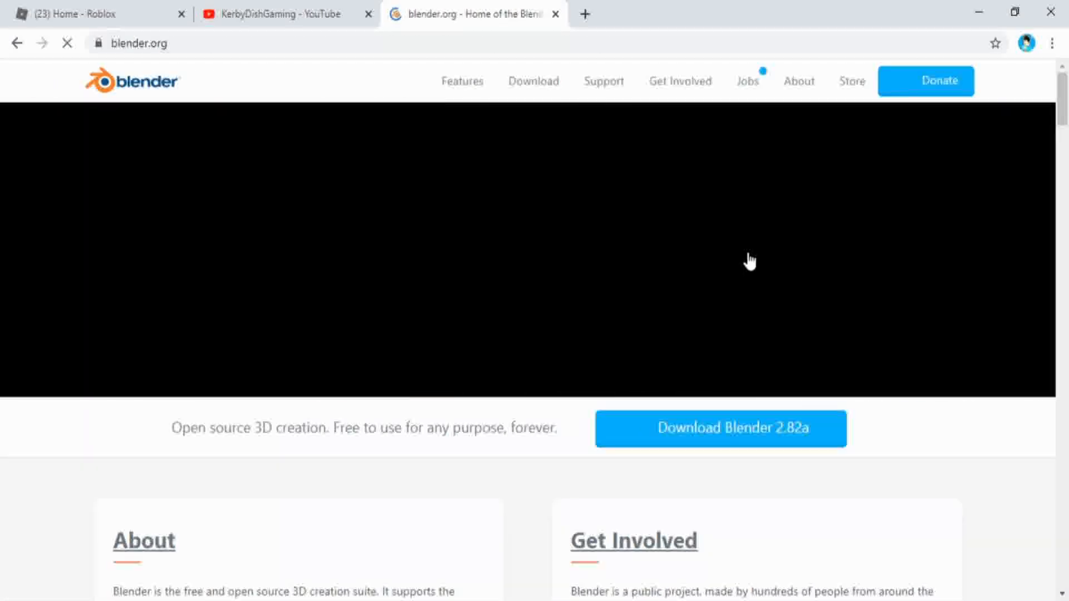
Download the Blender 2.82a Windows installer from the site's download page, and close the Blender tab and the download notice
scroll(461, 109, down, 10)
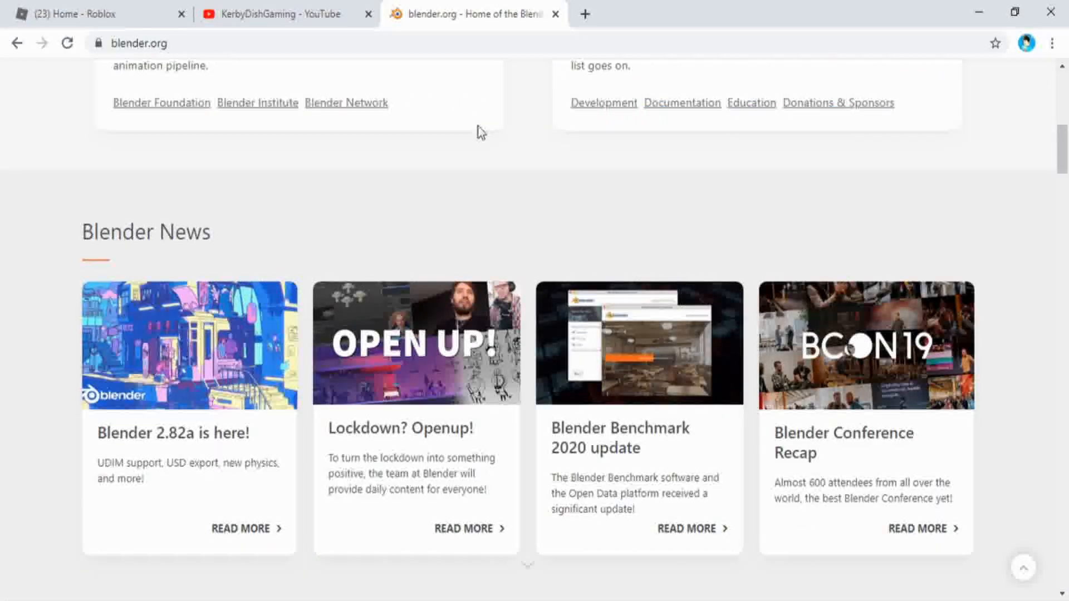
scroll(478, 132, up, 10)
click(550, 79)
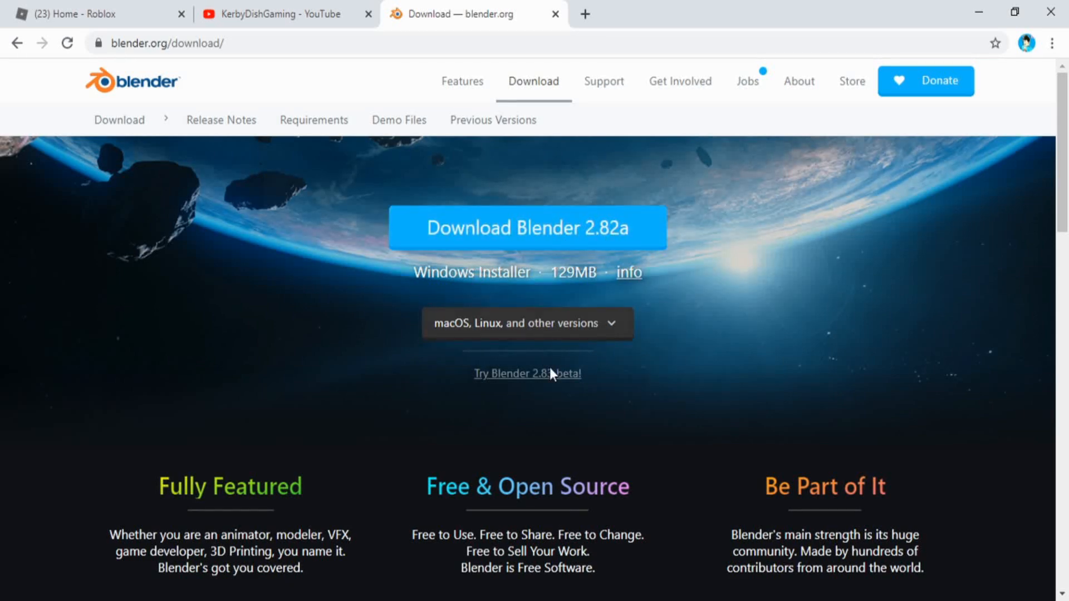
click(546, 229)
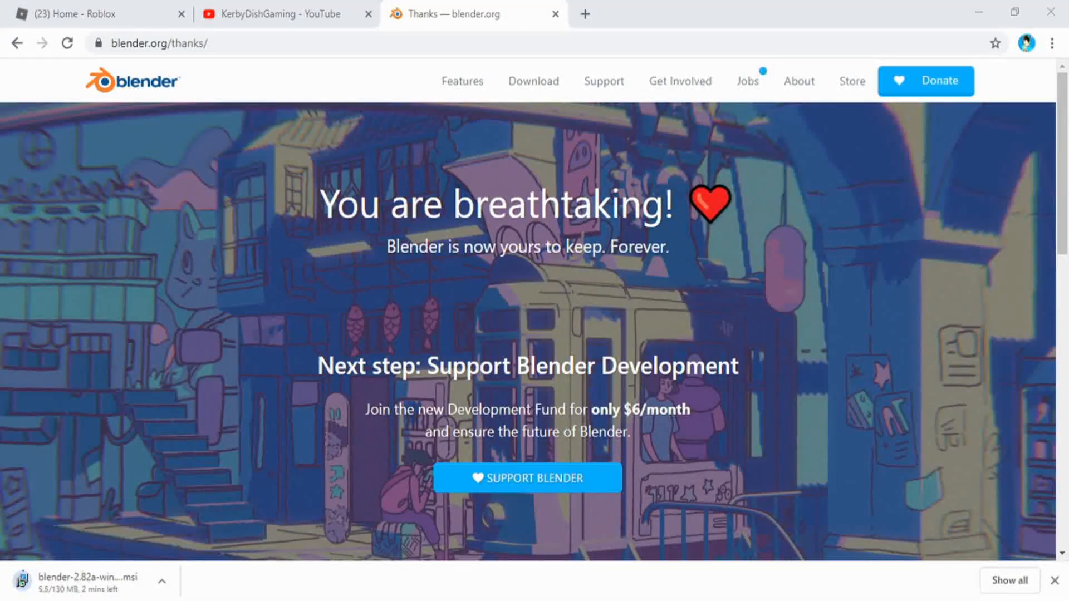
click(541, 368)
click(14, 513)
click(966, 17)
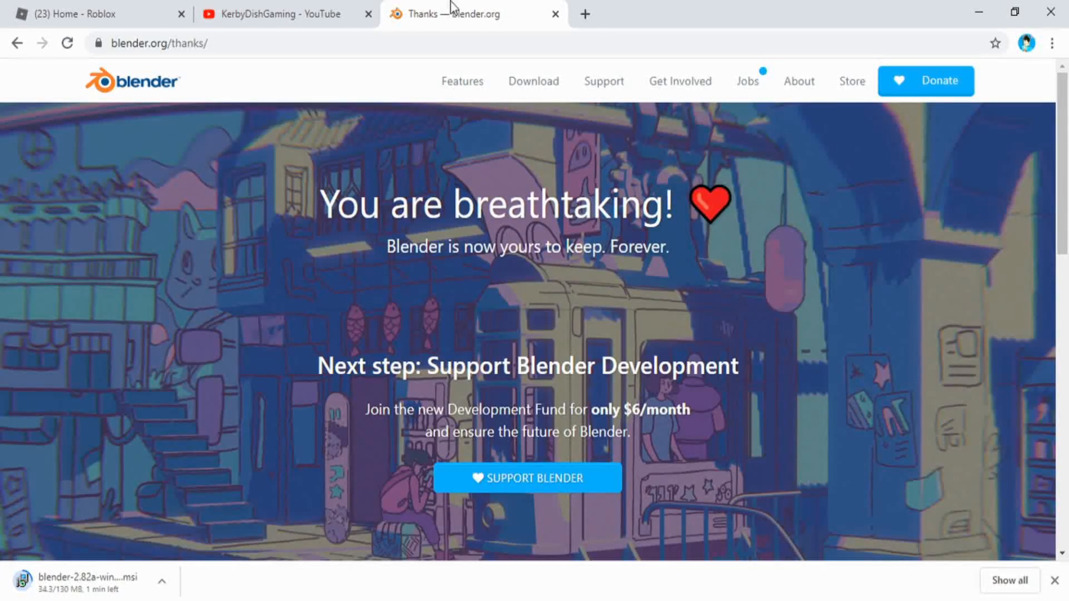
click(555, 13)
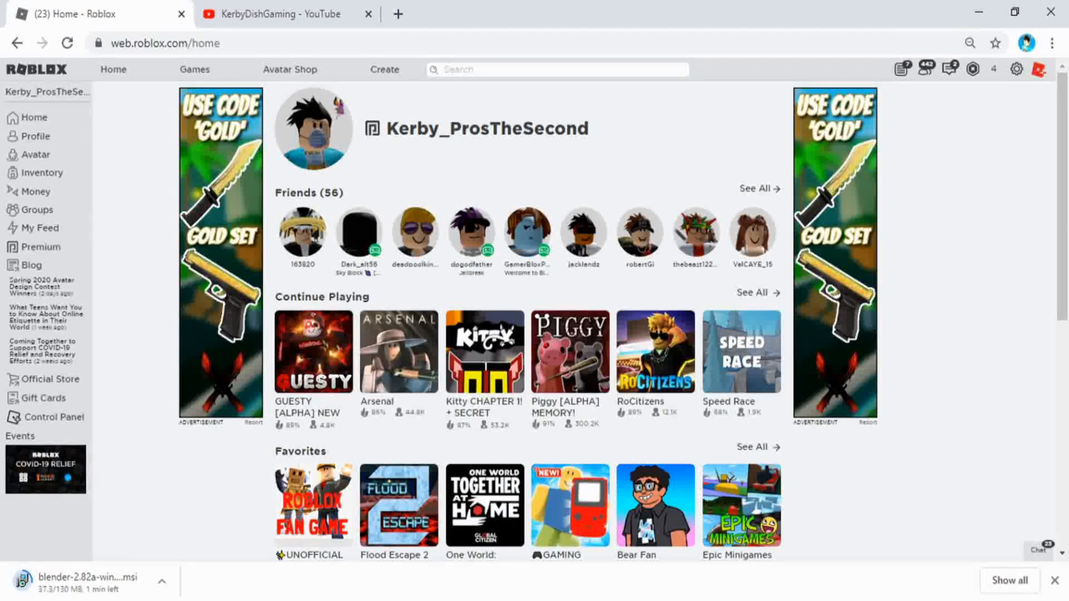
click(1062, 581)
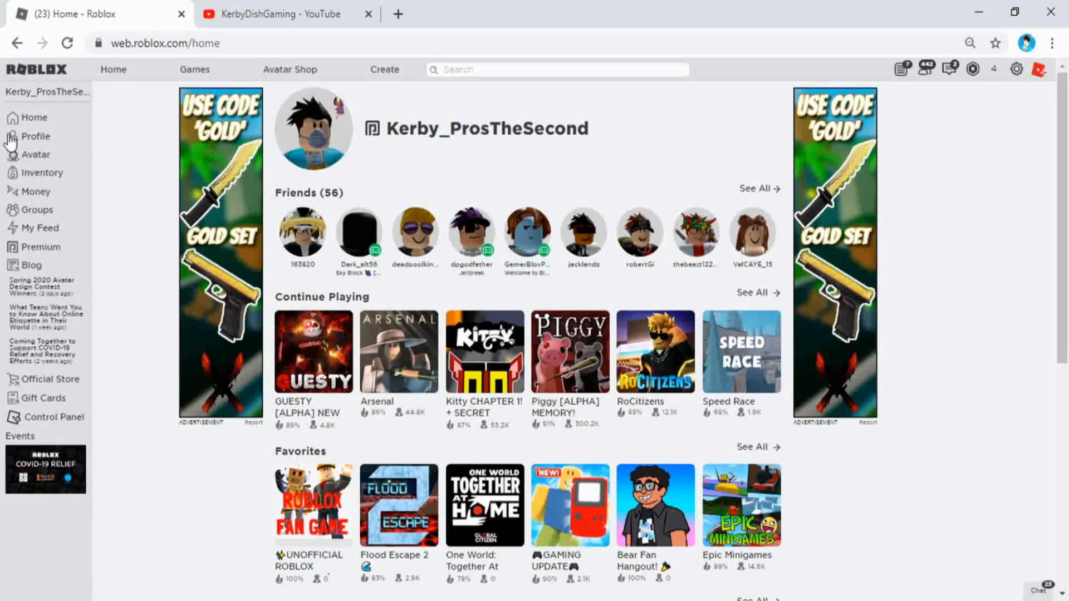
click(226, 600)
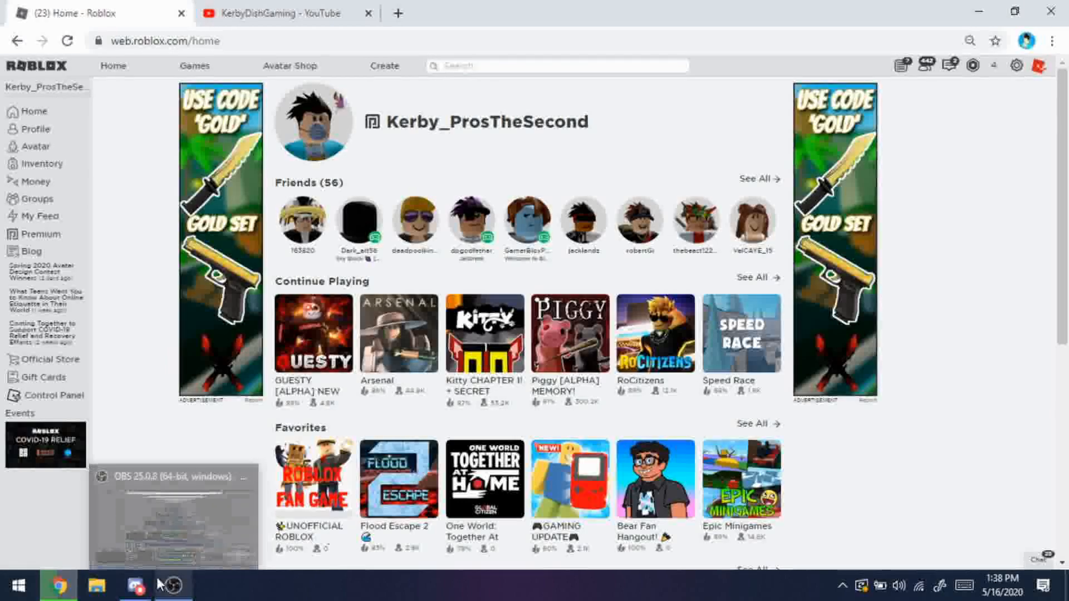
click(19, 585)
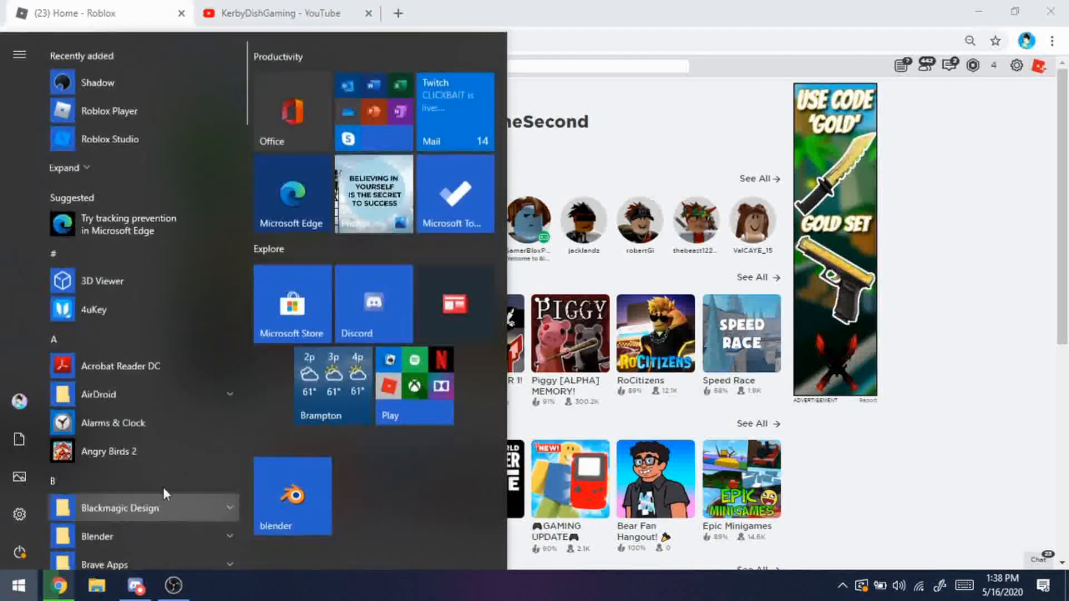
text(r)
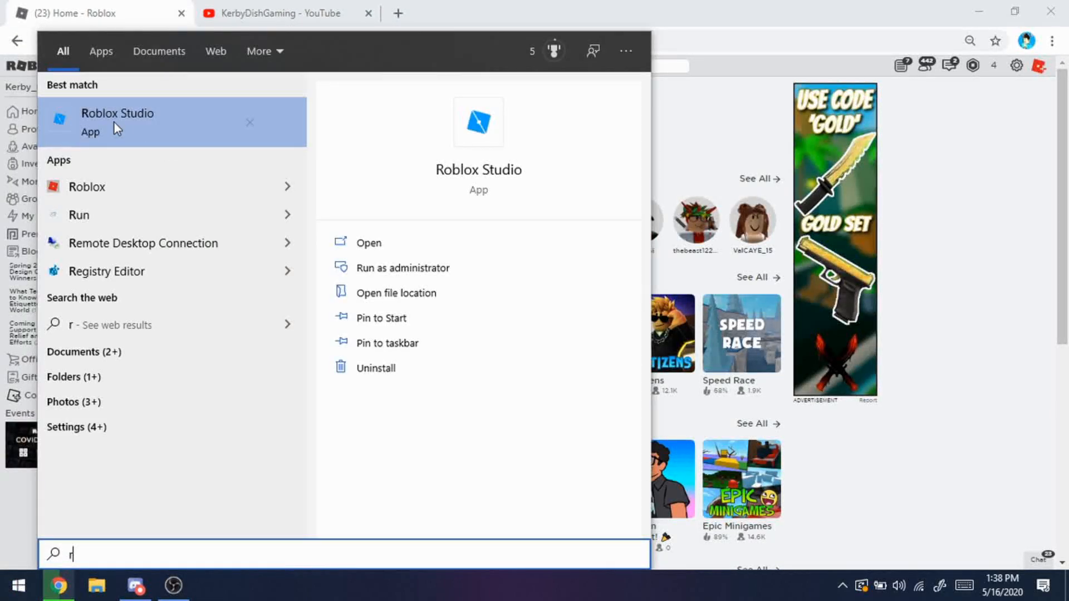
click(12, 585)
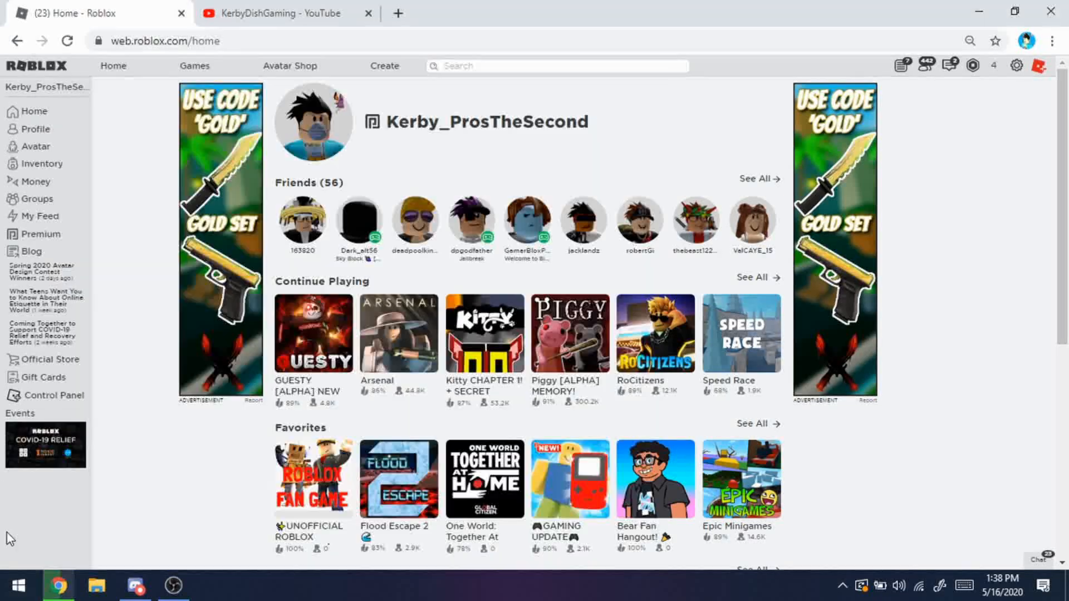
Open the Create page on the Roblox site and launch Roblox Studio
click(384, 72)
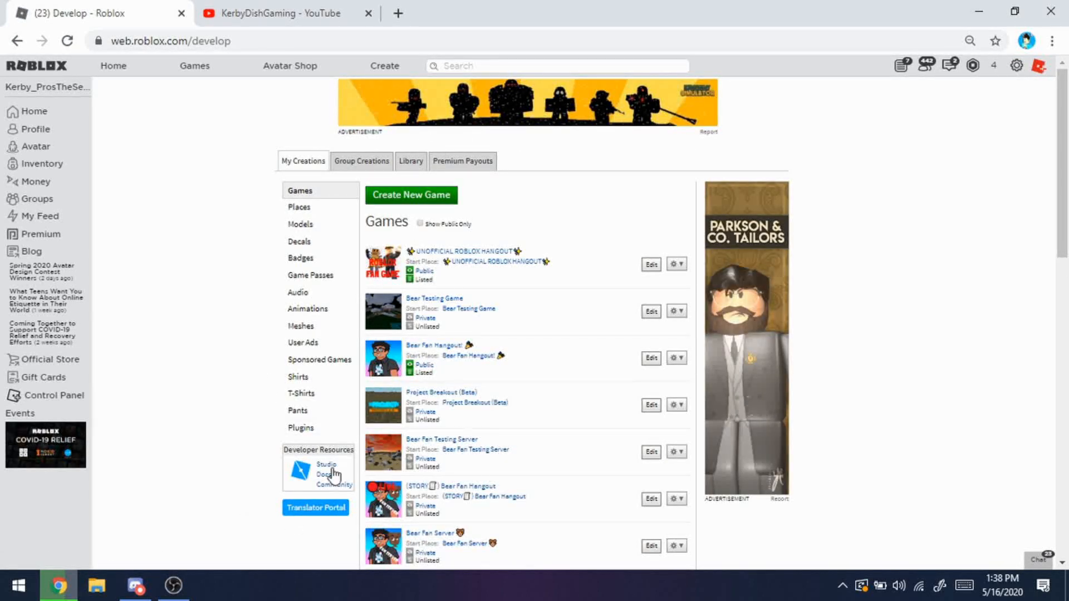
click(18, 585)
text(r)
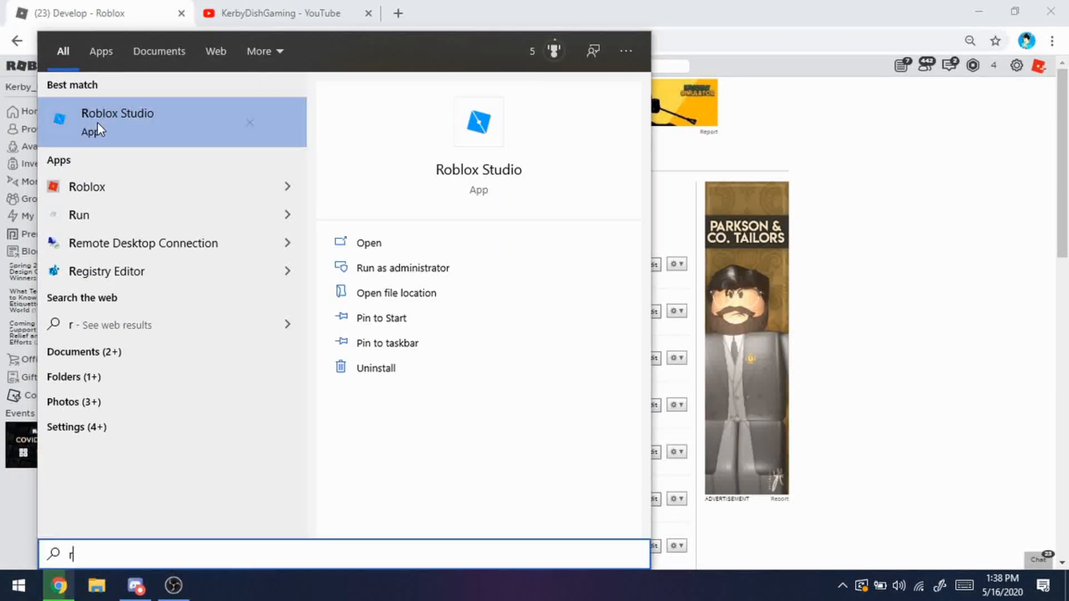
click(98, 130)
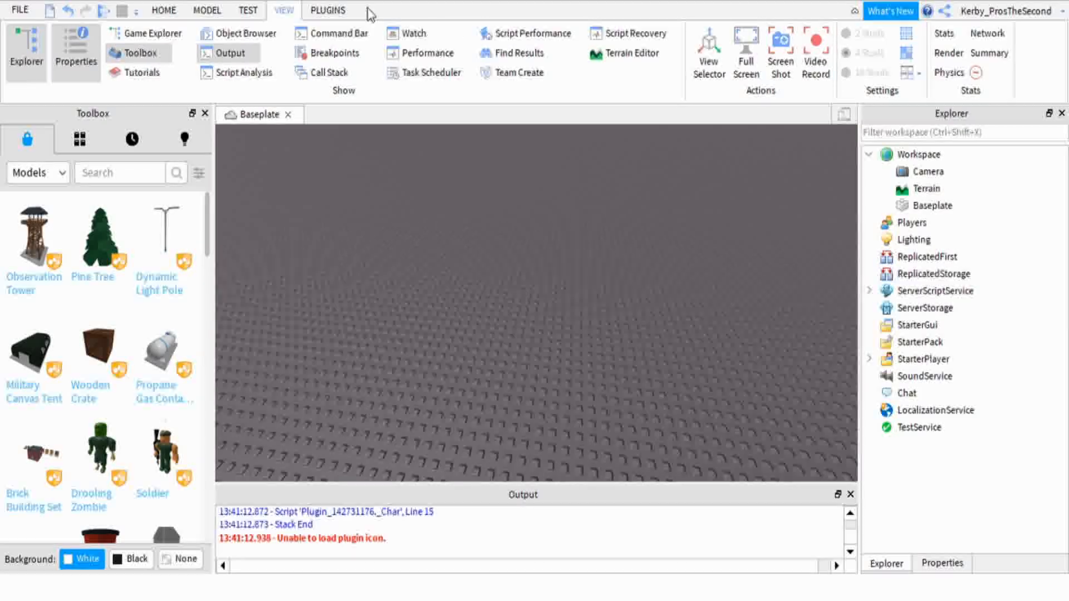
Show the Studio plugins, switch the Toolbox category to Plugins and browse the offered plugins
click(328, 11)
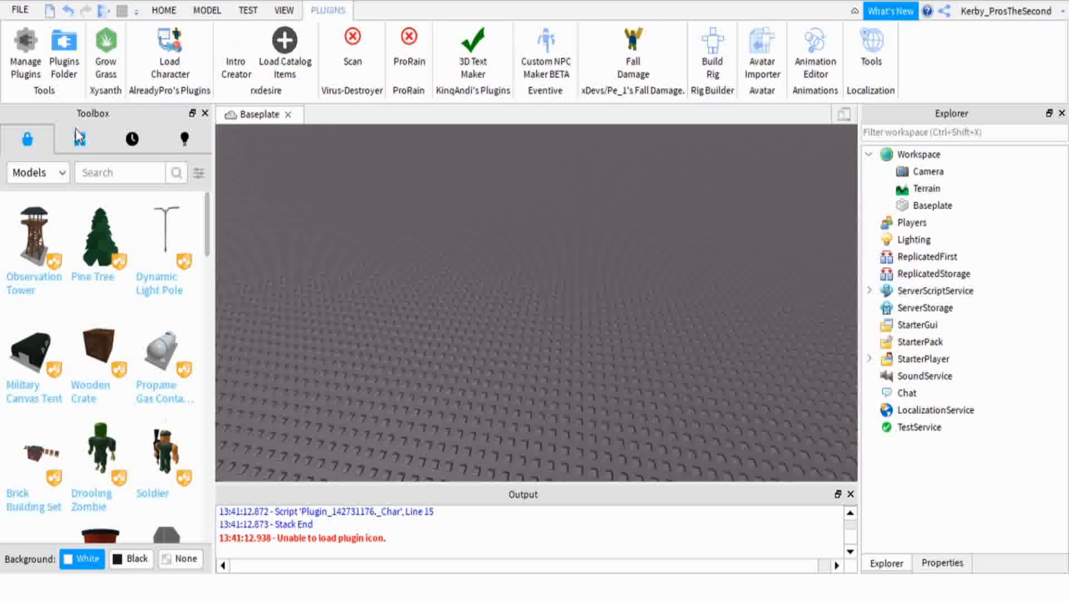
click(42, 171)
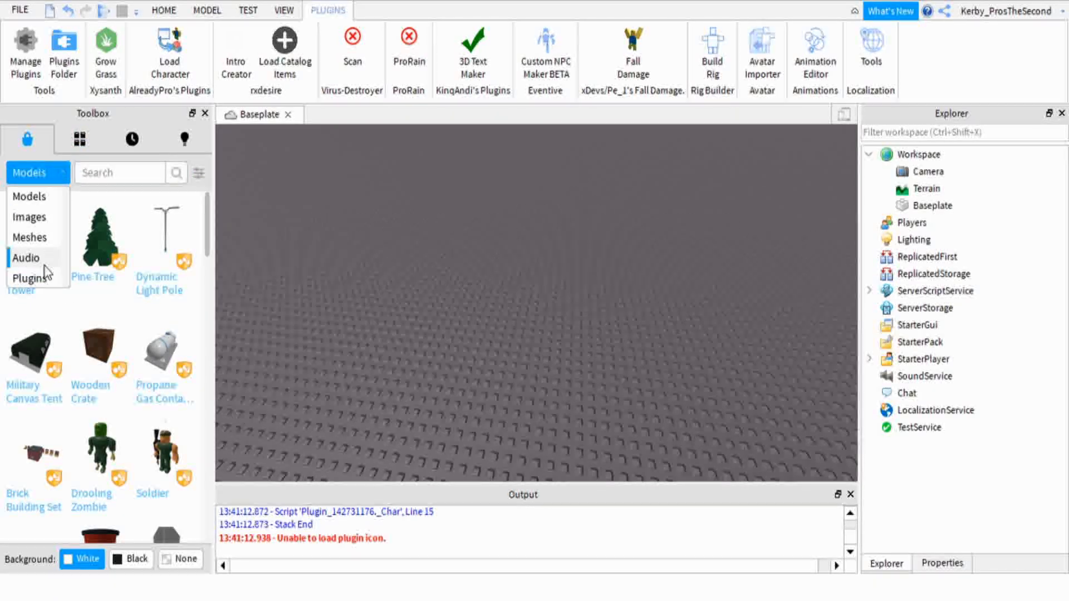
click(30, 278)
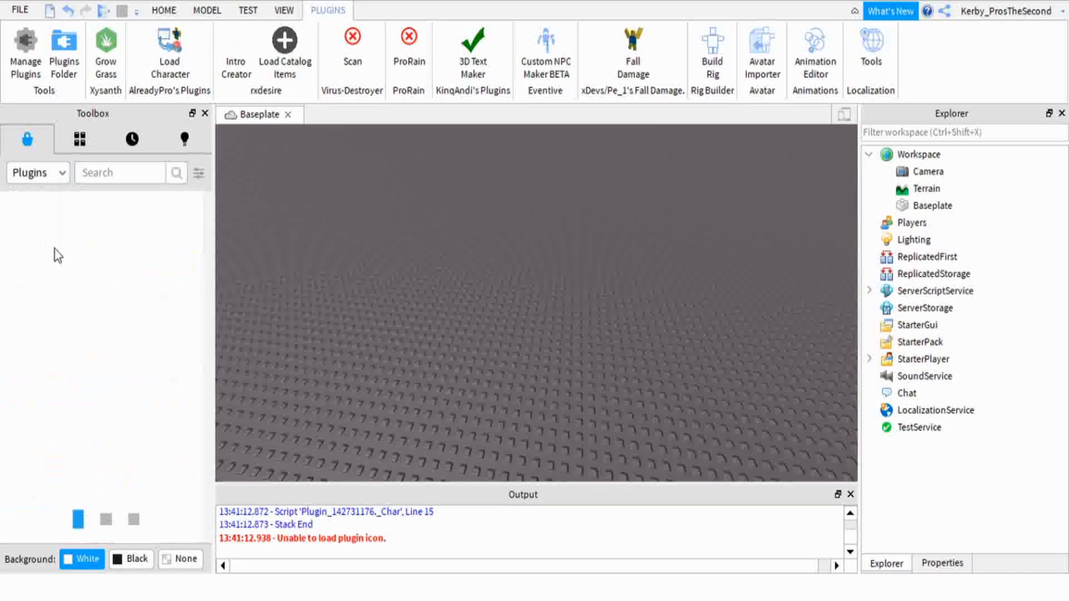
click(110, 175)
scroll(132, 397, down, 10)
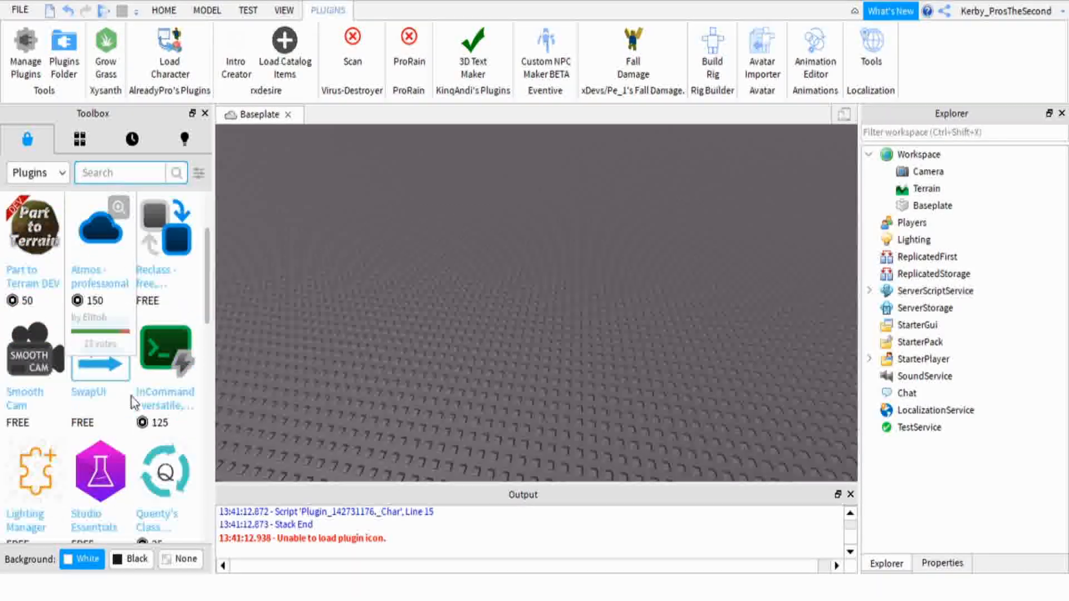
mouse_move(109, 383)
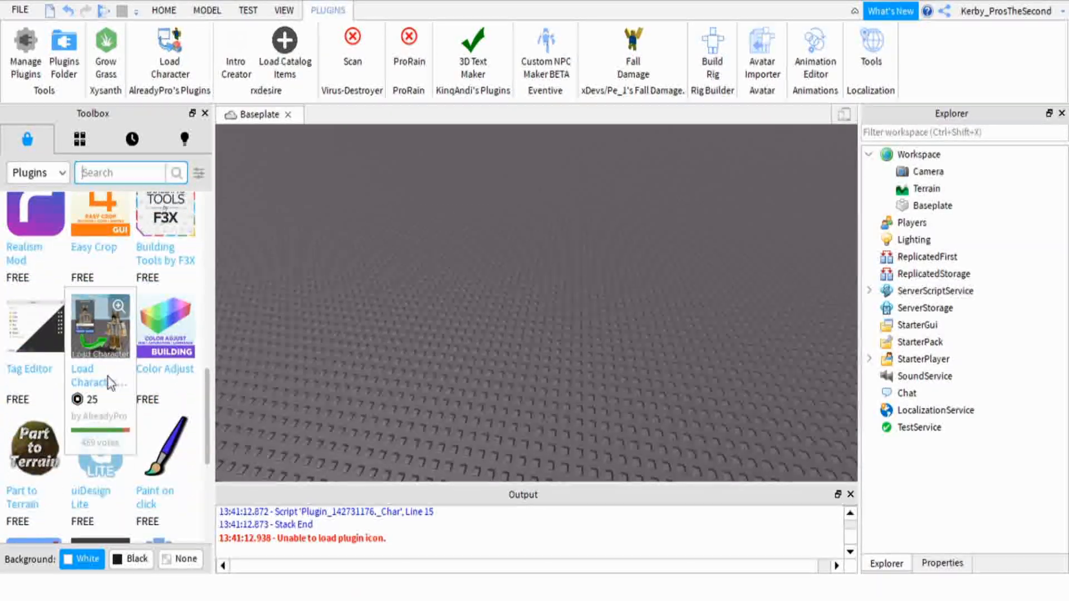
scroll(110, 352, down, 5)
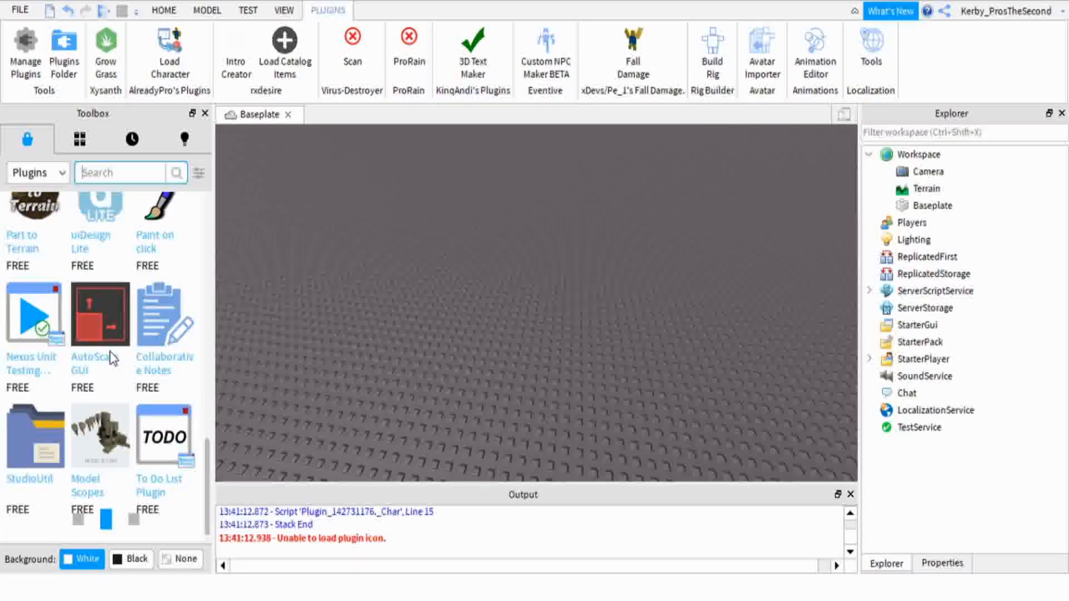
scroll(110, 352, up, 6)
scroll(121, 339, up, 10)
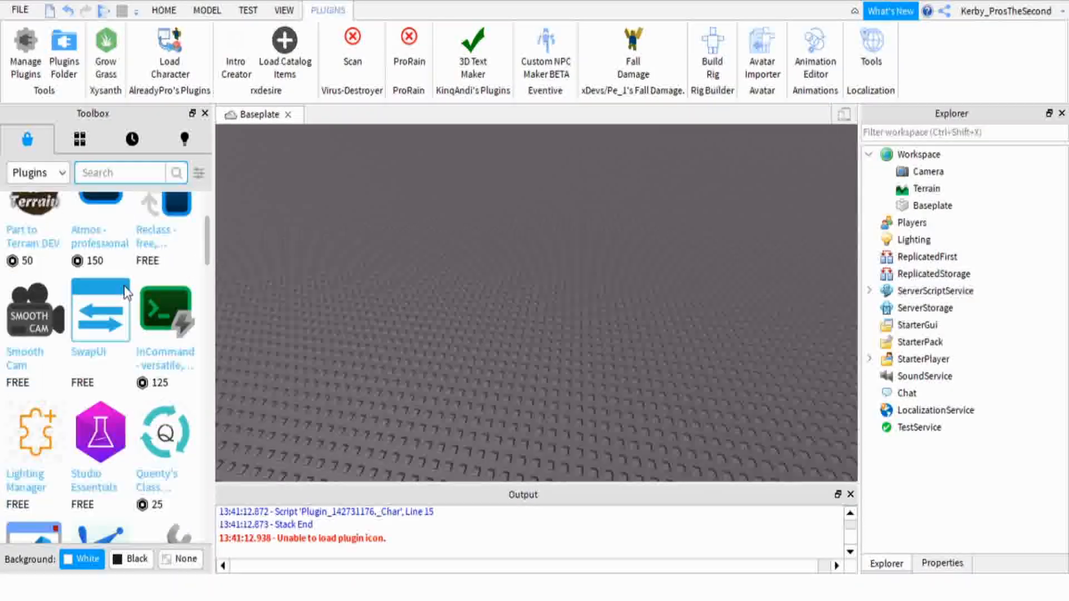
Search the Toolbox plugins for Load Character
click(100, 177)
text(ROB)
key(BackSpace)
key(BackSpace)
key(BackSpace)
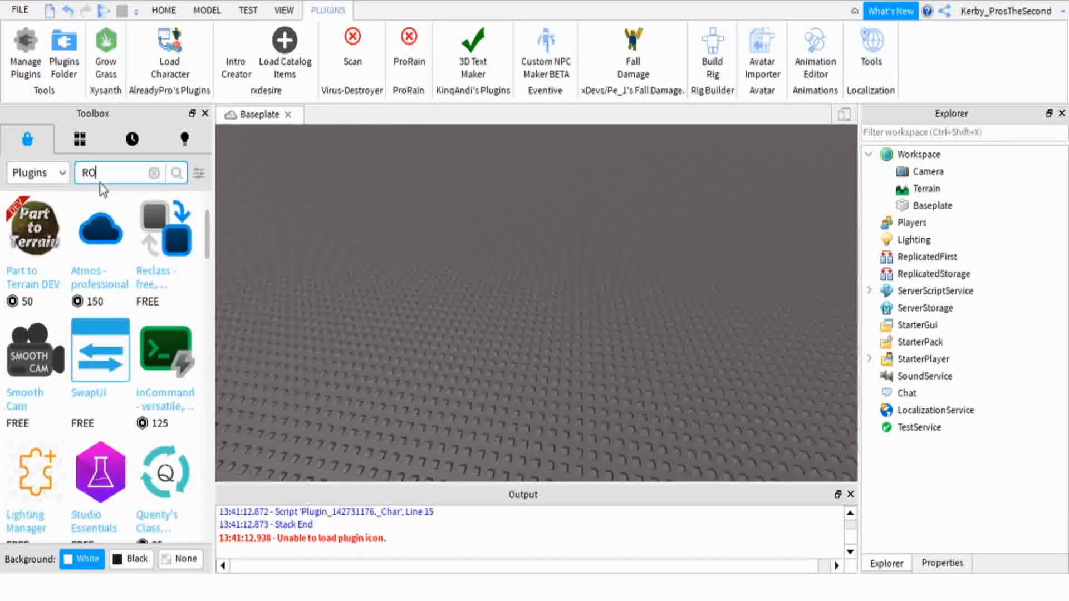
text(L)
text(oad Character)
key(Return)
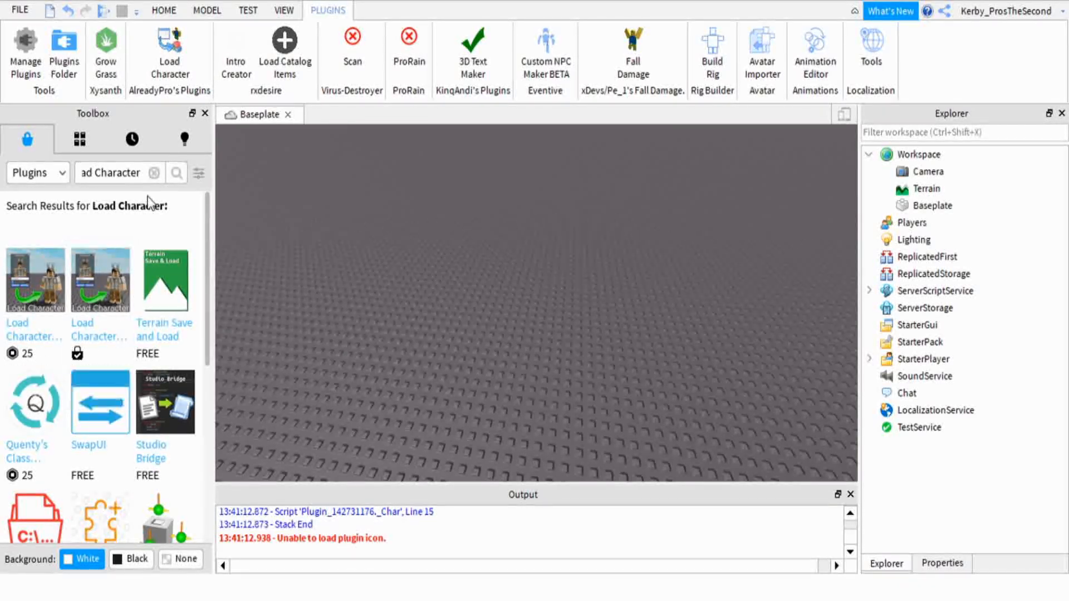
Enter the account's Roblox username in the Load Character plugin and spawn the avatar as an R15 character
click(170, 53)
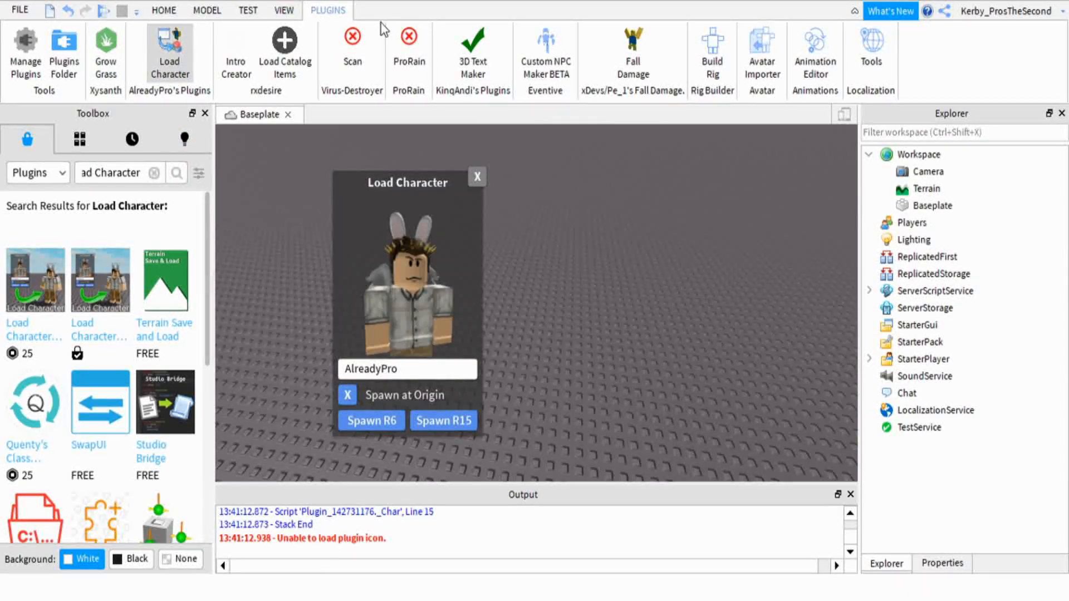
right_drag(623, 242, 630, 241)
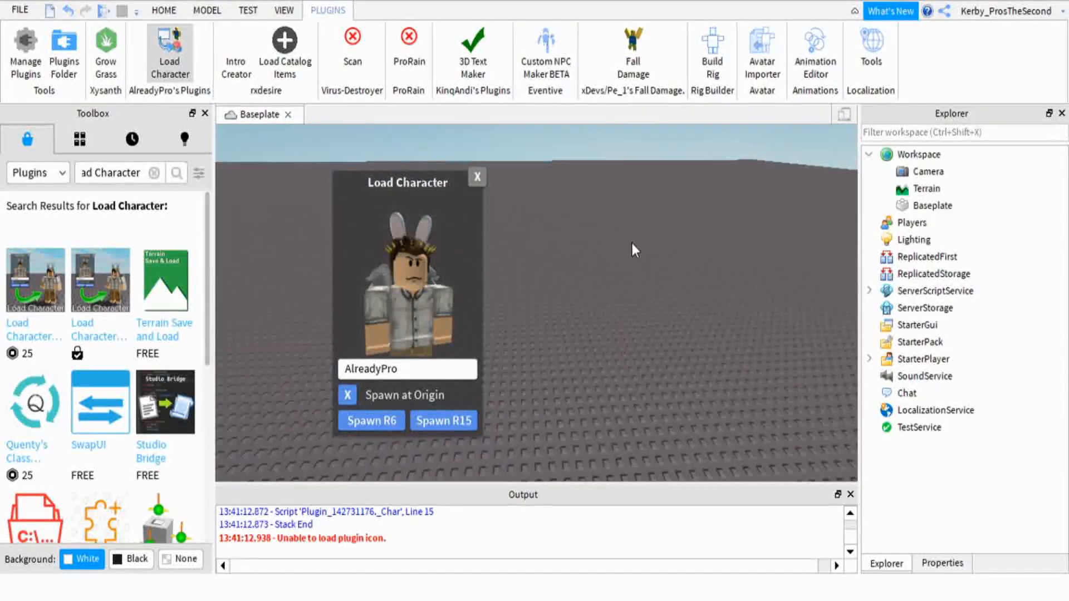
drag(410, 372, 342, 373)
text(rby_ProsTheSecond)
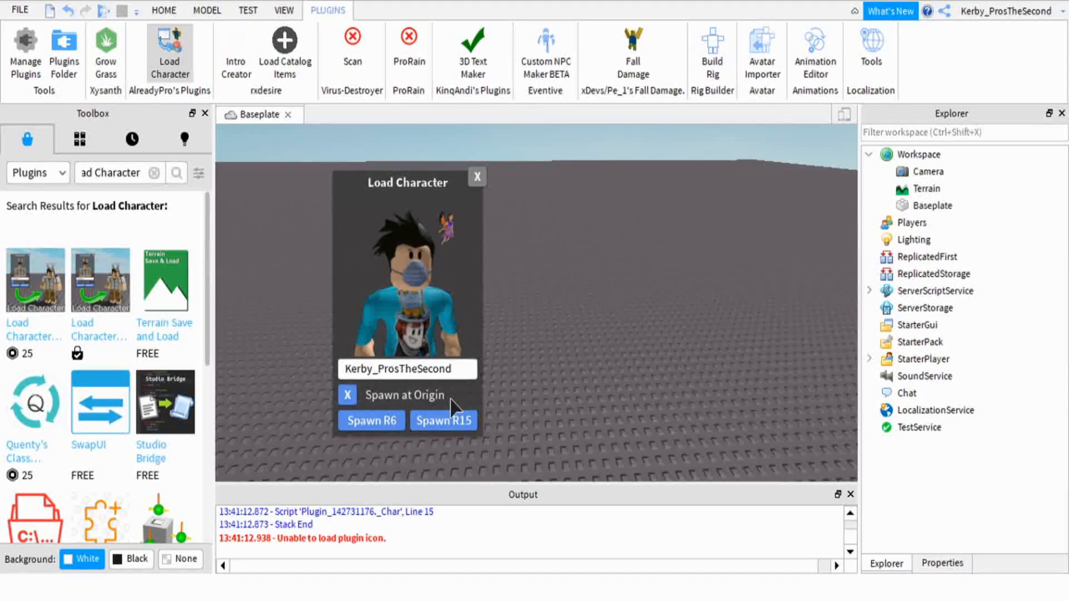
click(466, 424)
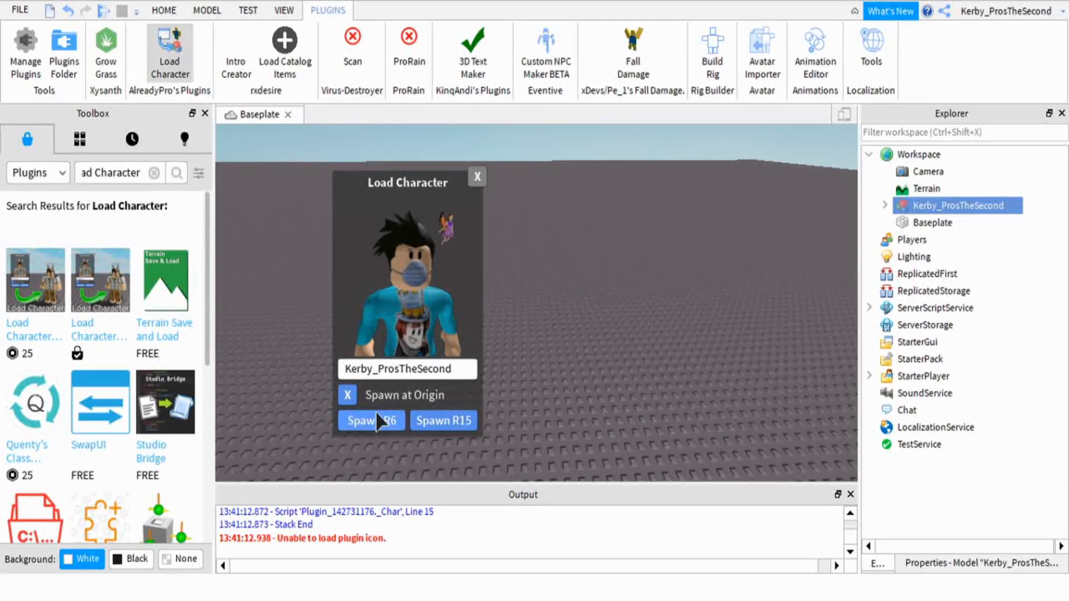
click(477, 183)
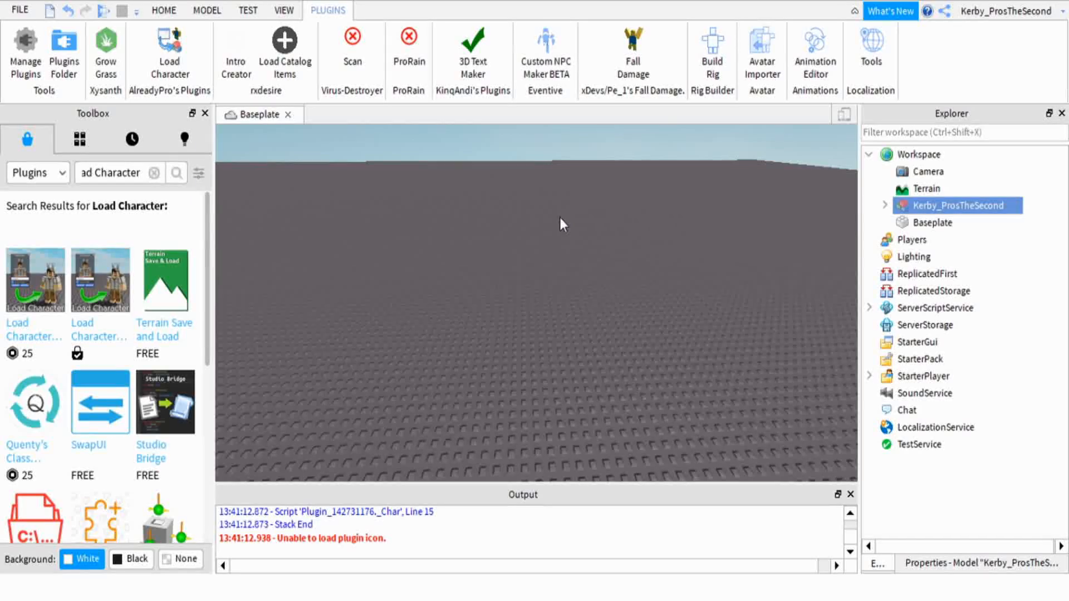
Focus on the spawned character in the viewport and examine it from behind, the side and the front
right_drag(560, 217, 560, 217)
scroll(611, 205, up, 1)
key(f)
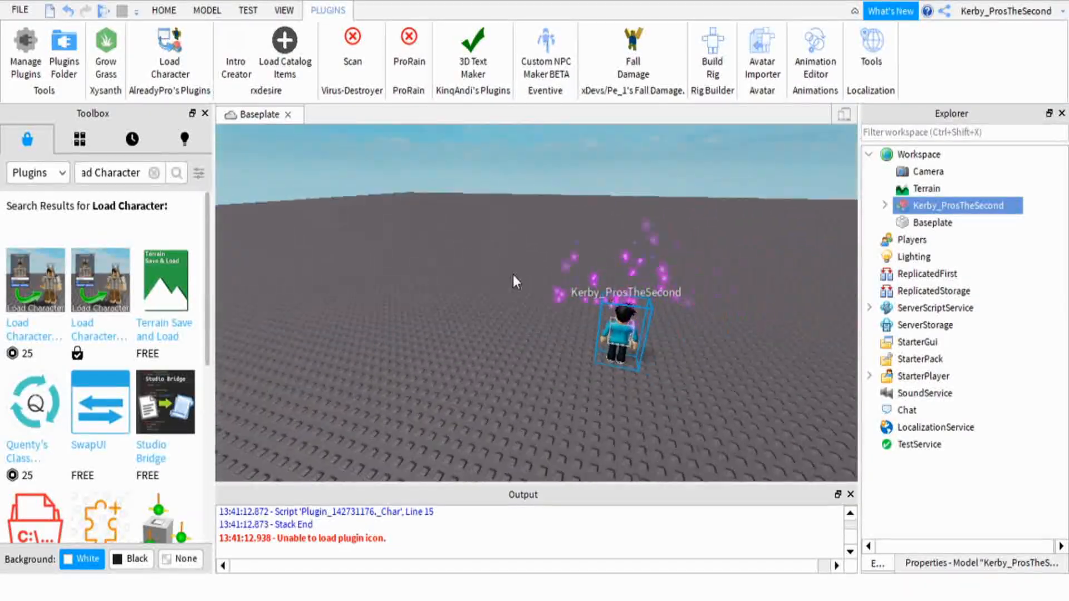
right_drag(494, 218, 546, 171)
scroll(495, 220, up, 4)
key(f)
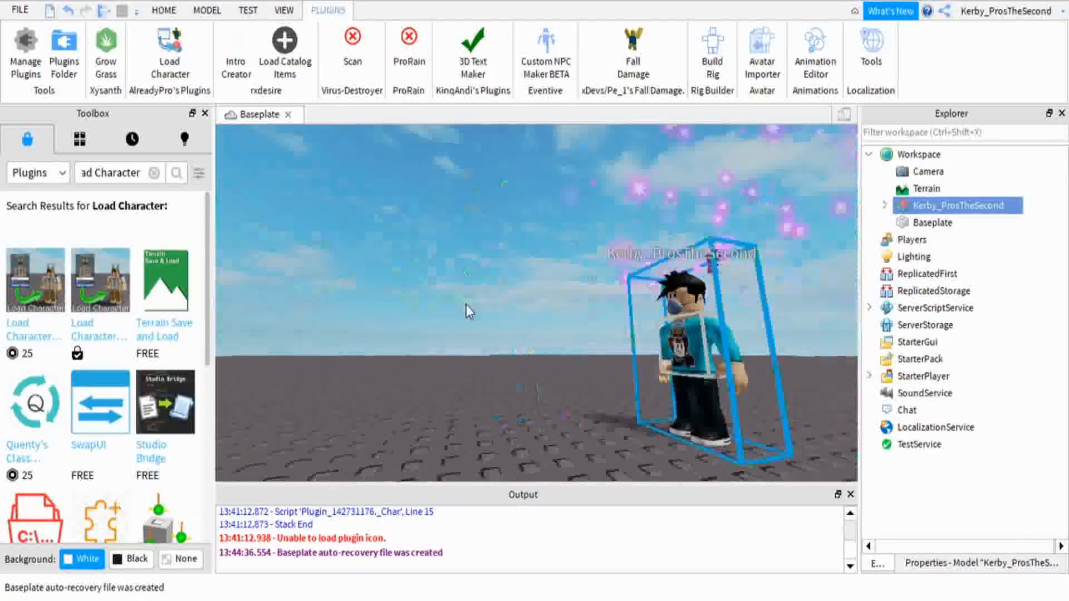
scroll(500, 294, up, 3)
right_drag(499, 294, 500, 295)
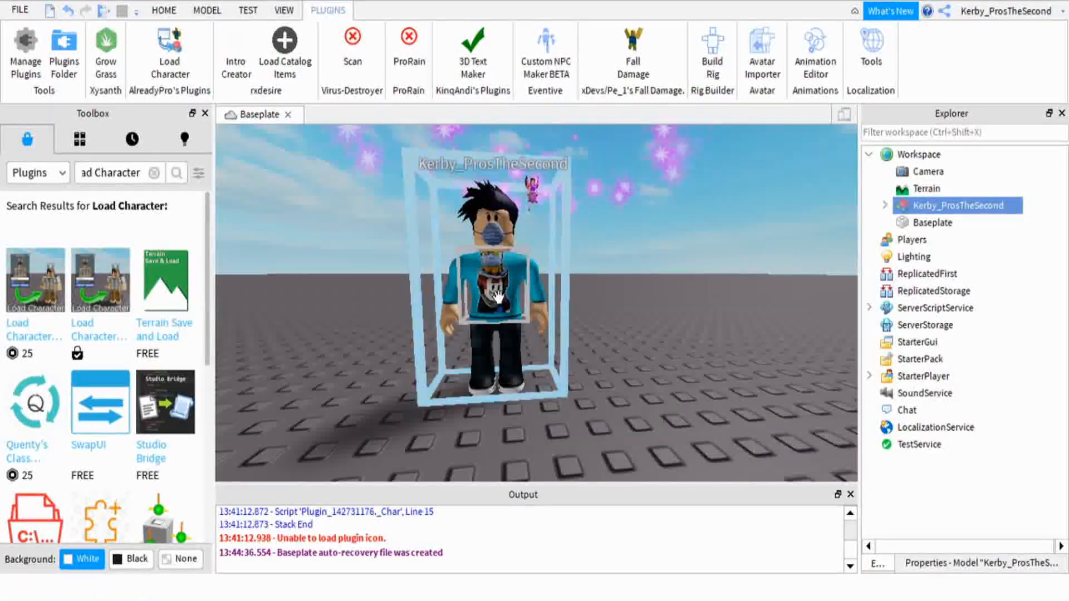
scroll(588, 282, down, 4)
right_drag(618, 278, 619, 279)
scroll(619, 279, down, 2)
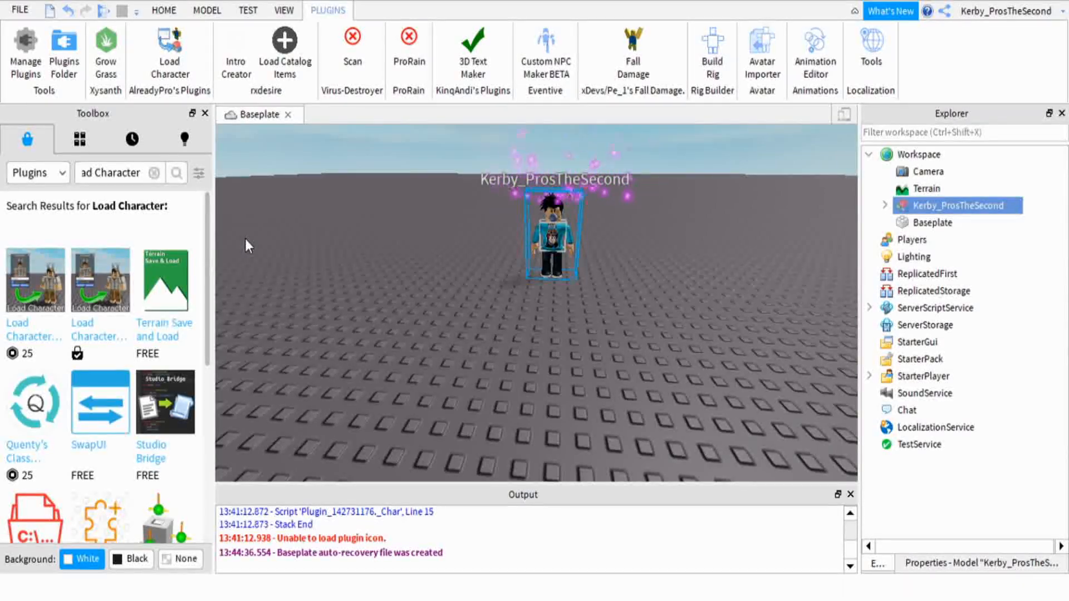
Export the spawned character model from the Studio viewport using Export Selection
right_drag(634, 255, 640, 242)
scroll(637, 248, up, 4)
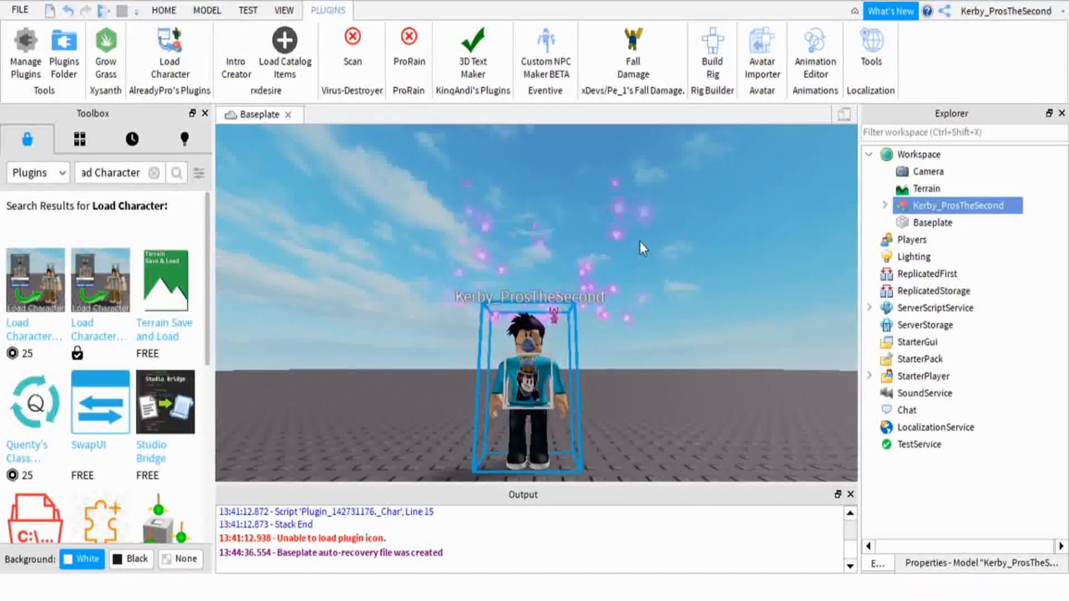
scroll(630, 246, up, 5)
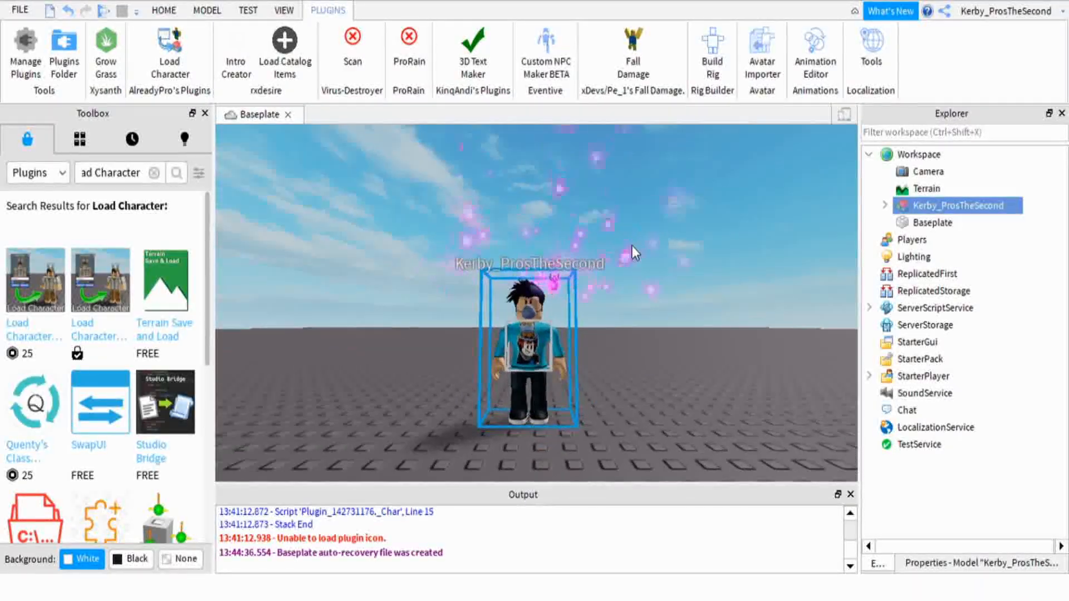
scroll(570, 194, down, 5)
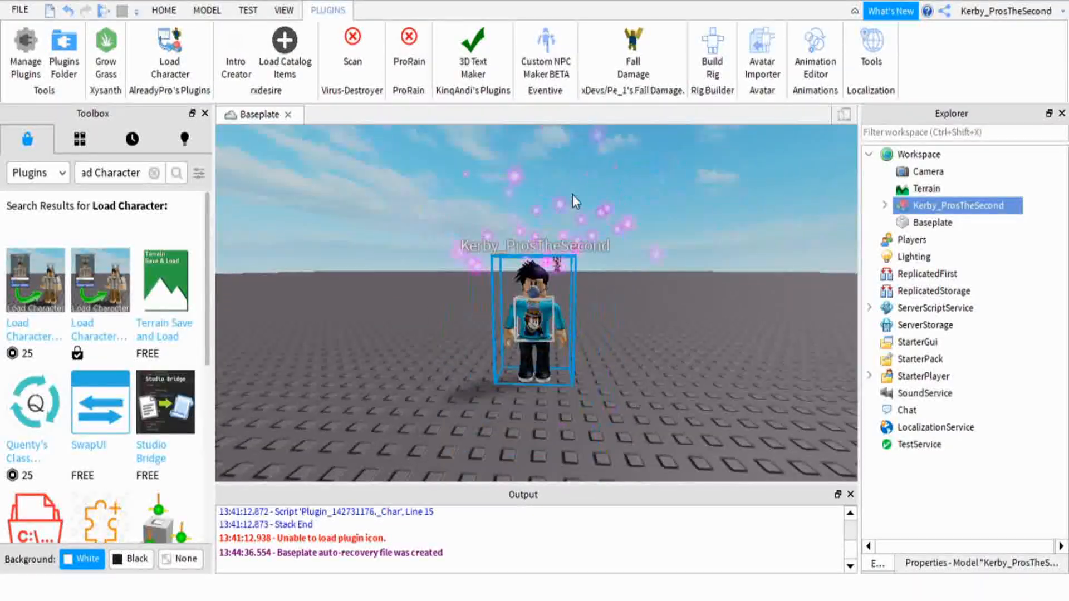
scroll(670, 223, up, 4)
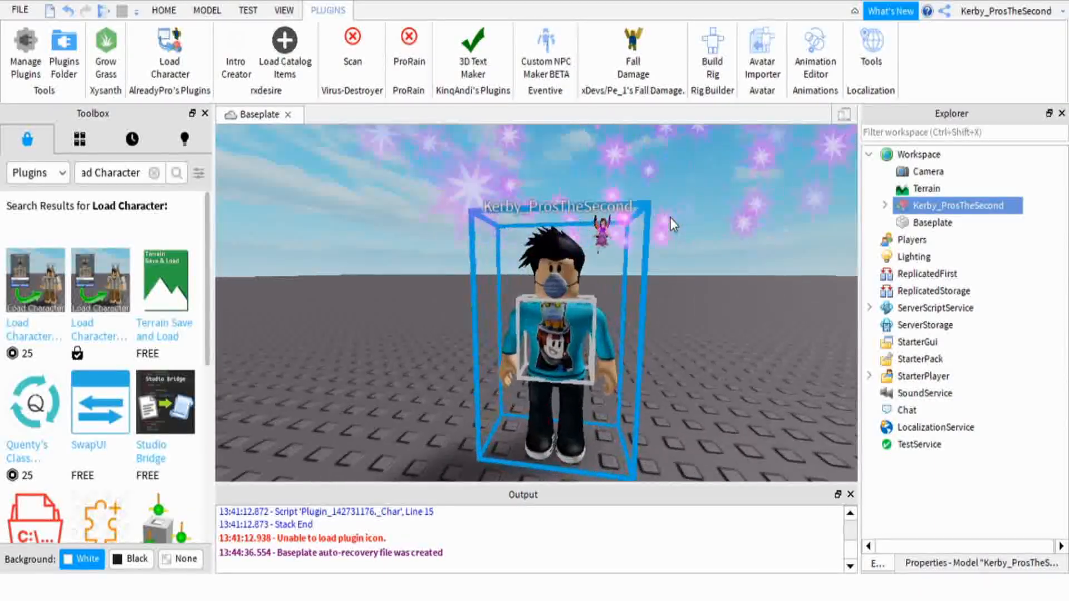
right_drag(670, 219, 670, 219)
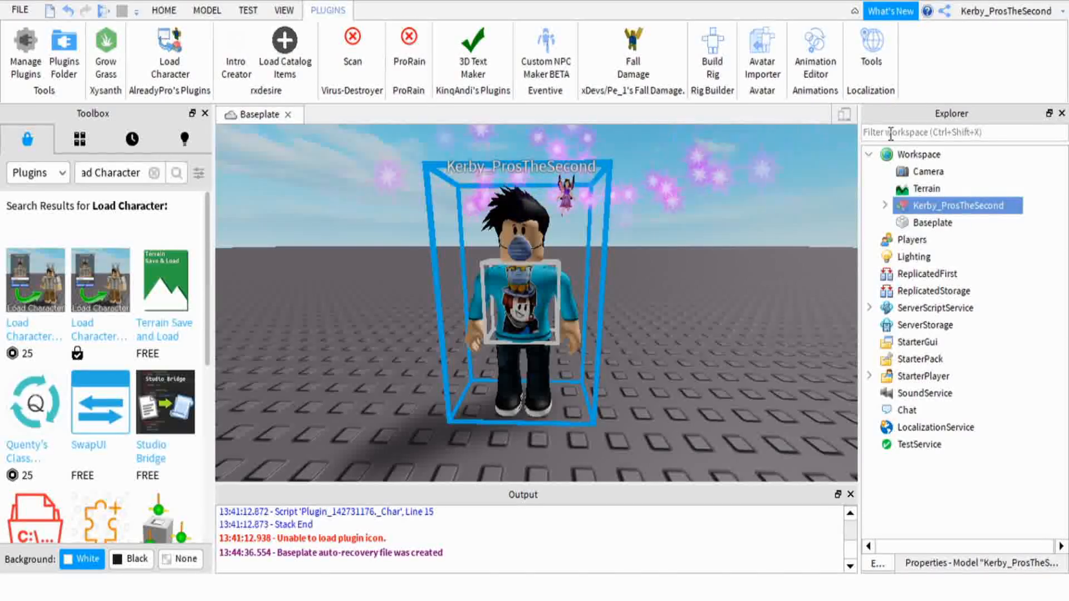
drag(924, 118, 526, 205)
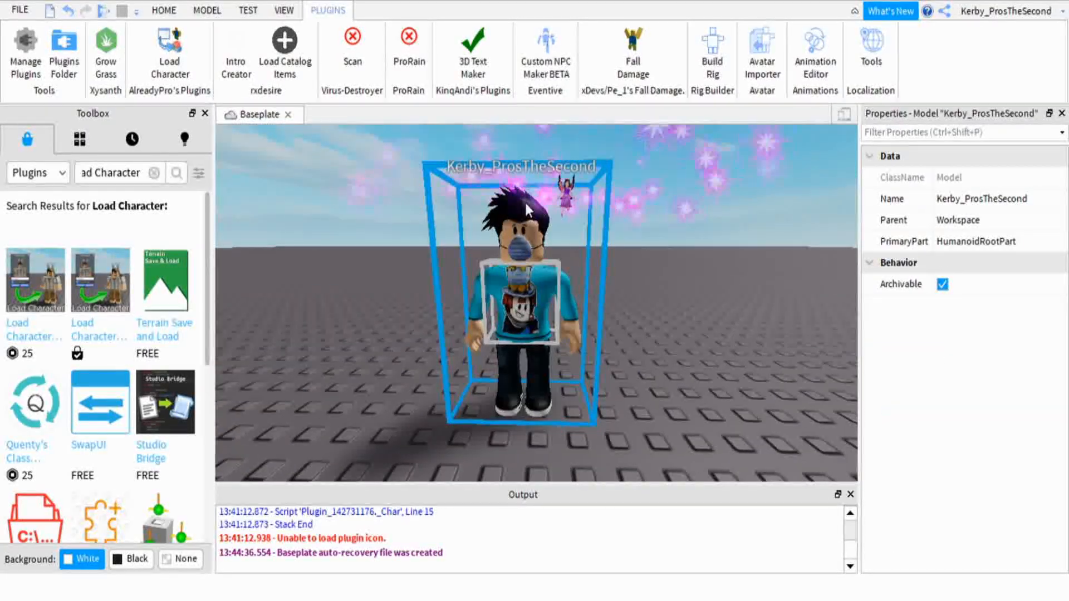
right_click(518, 312)
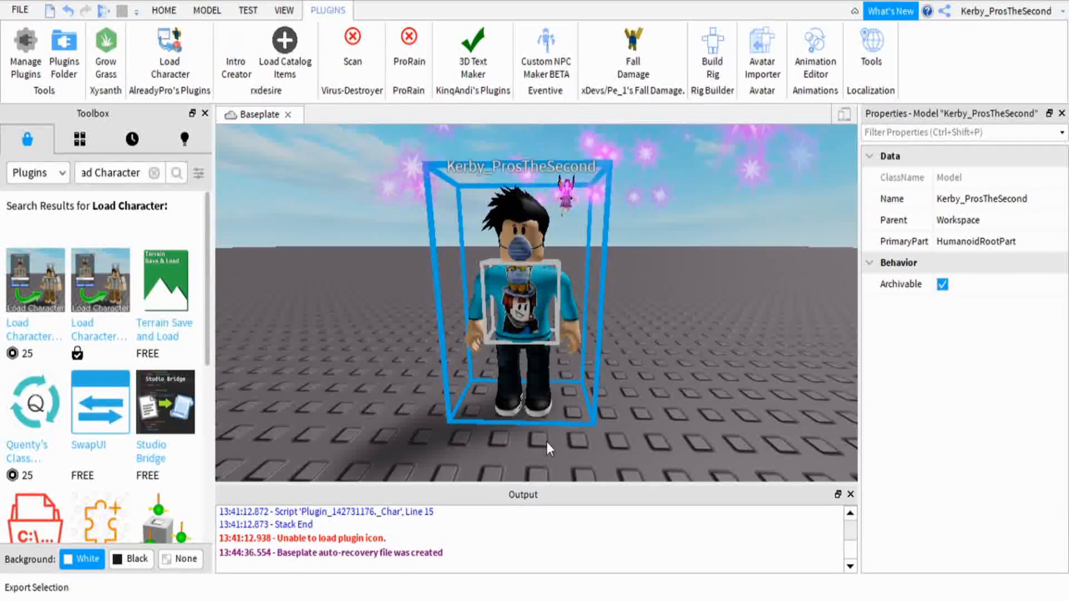
click(604, 443)
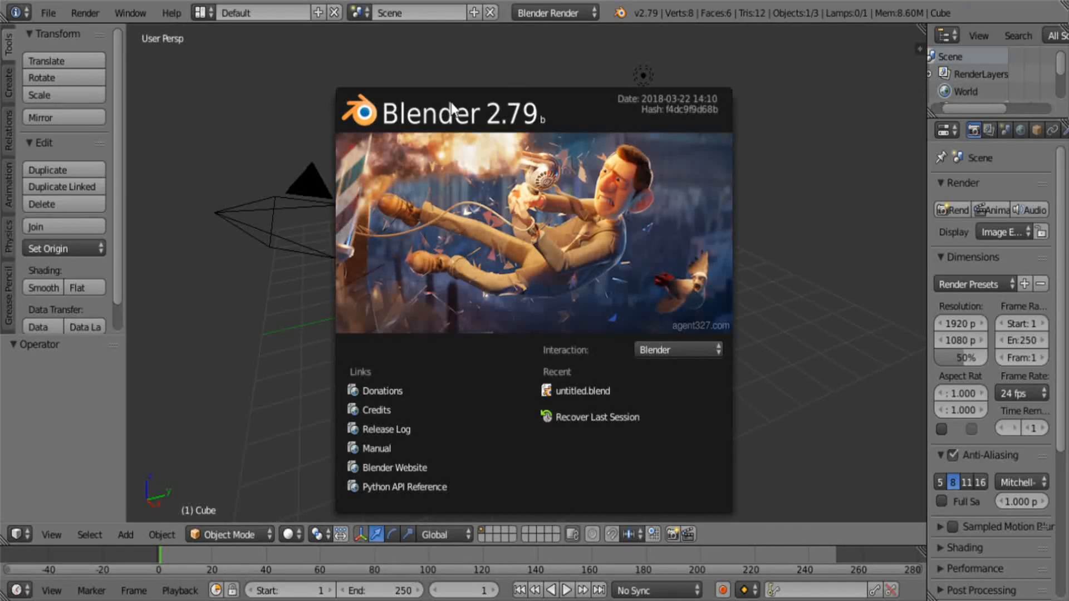
Switch to Blender, dismiss the splash screen and delete the default cube
click(258, 150)
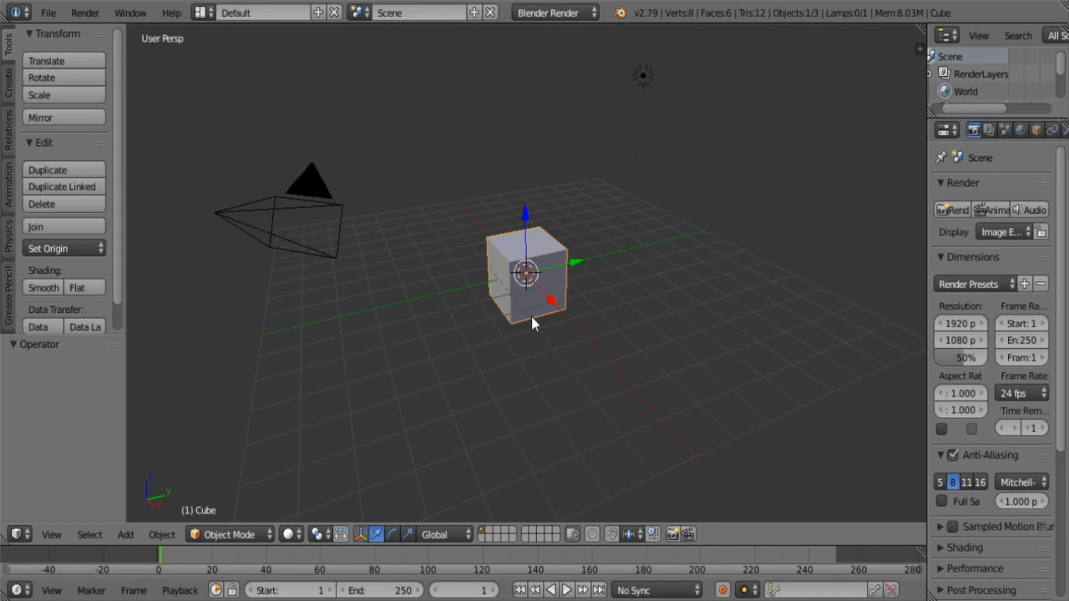
key(x)
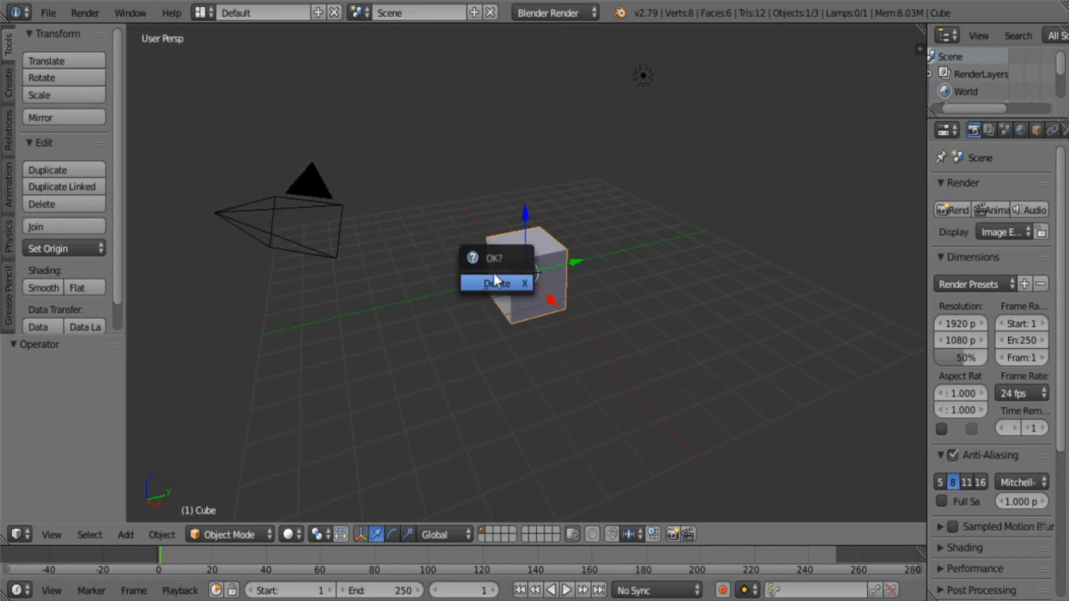
click(508, 282)
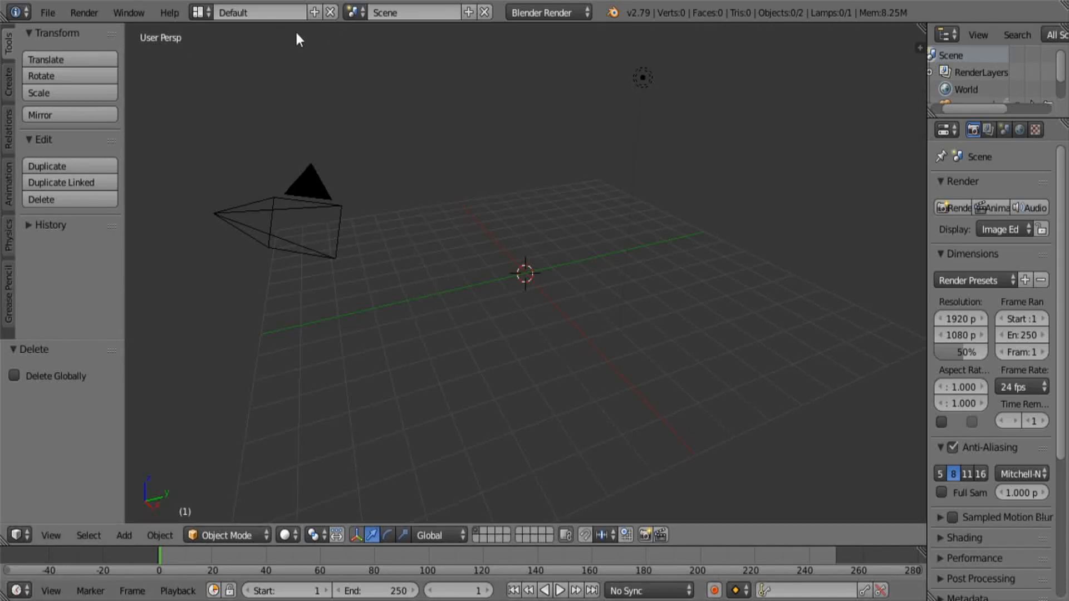
Import the Wavefront file Tutorial.obj from the folder C:\Profile test
click(52, 10)
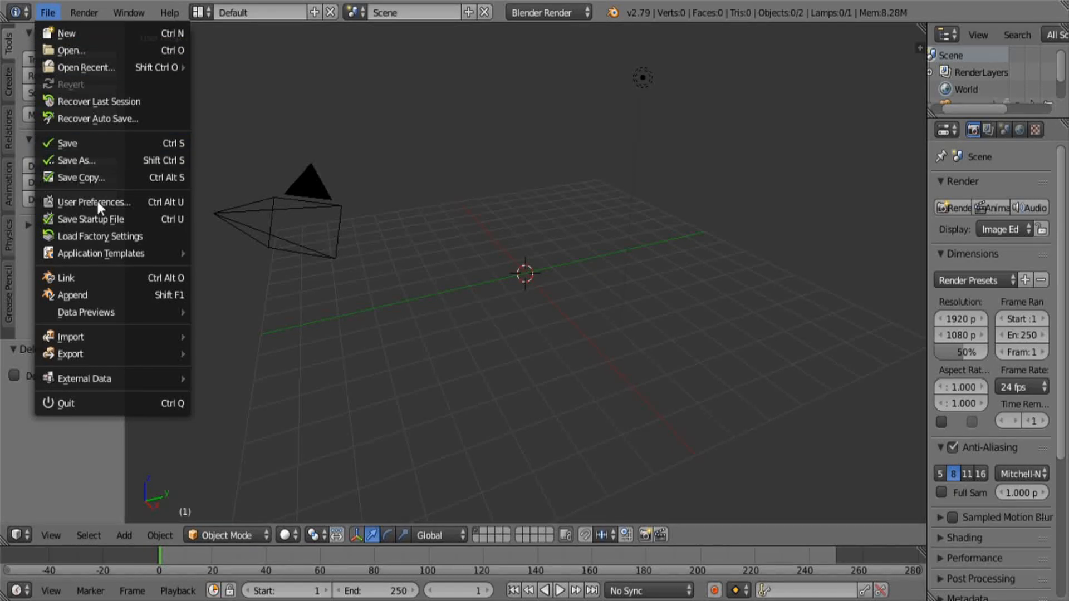
mouse_move(98, 341)
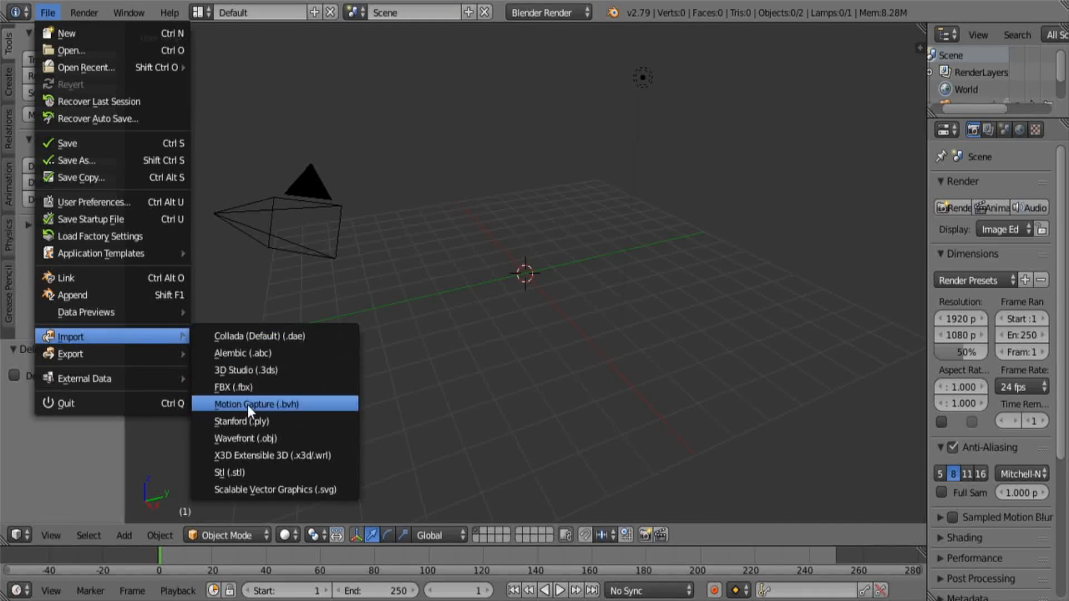
click(280, 438)
click(233, 104)
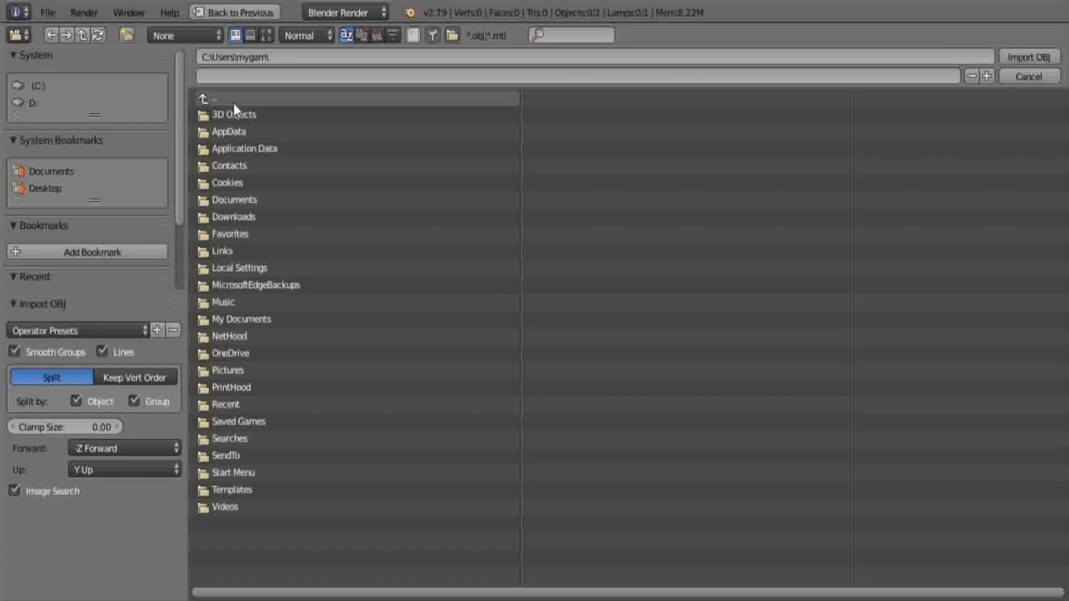
click(233, 102)
click(216, 98)
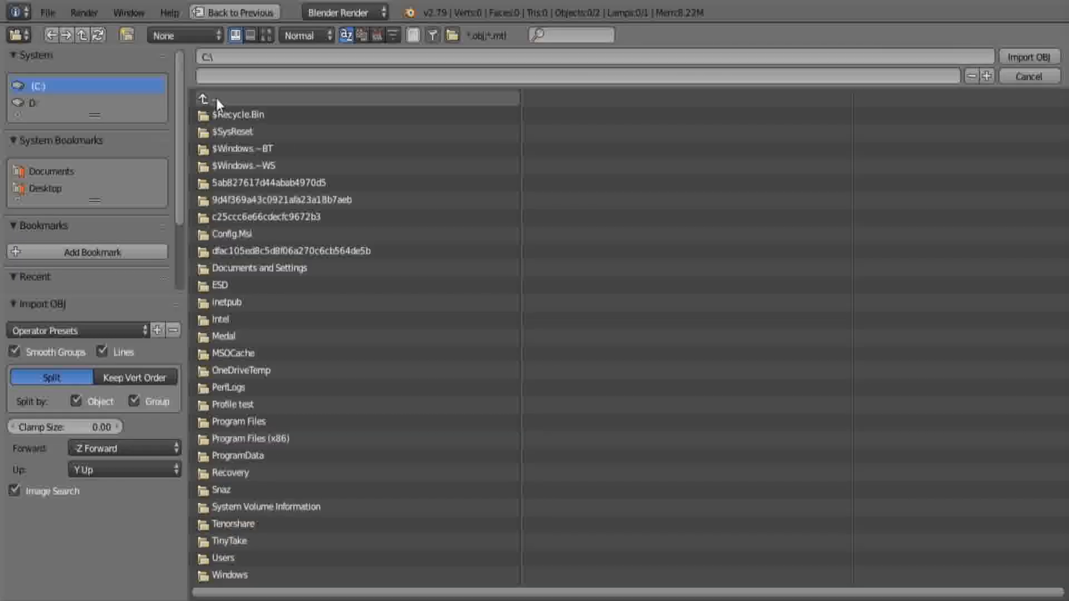
click(274, 406)
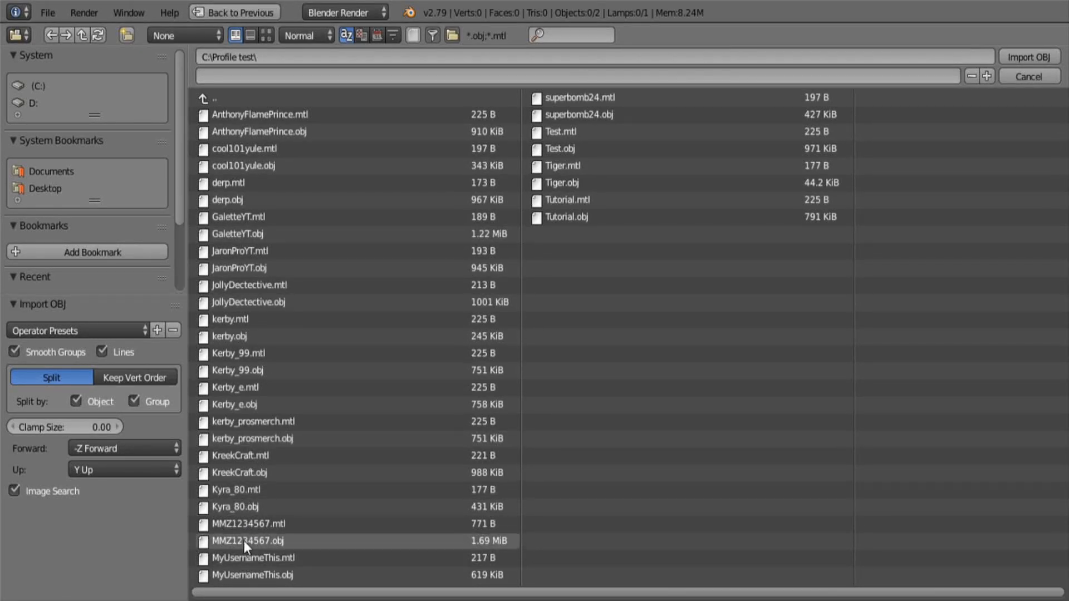
click(587, 220)
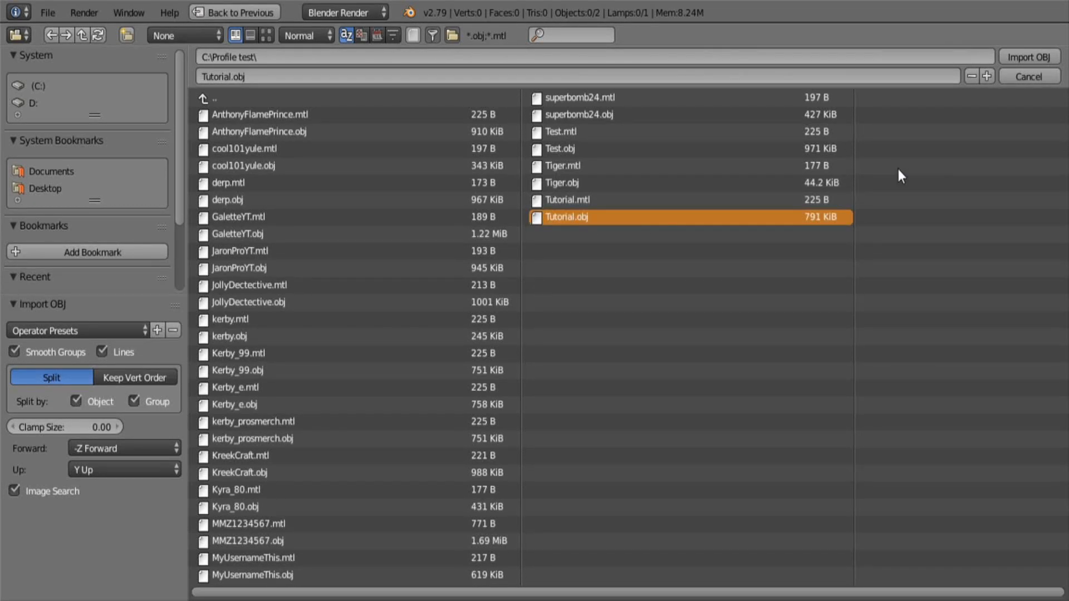
click(1014, 58)
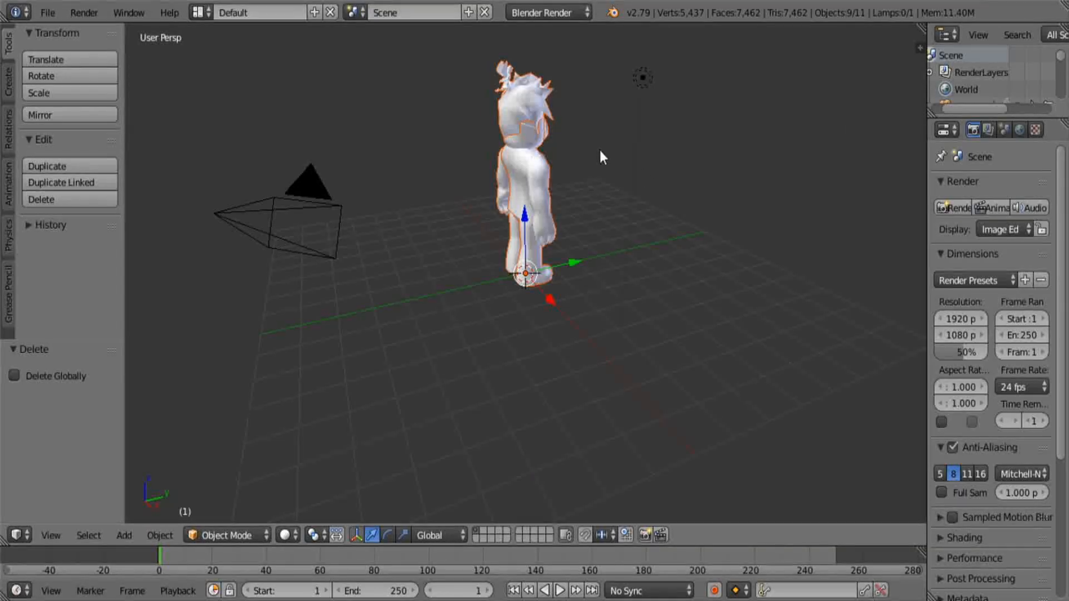
Fly the view around the imported character and examine it from the front at full height
key(shift+f)
key(w)
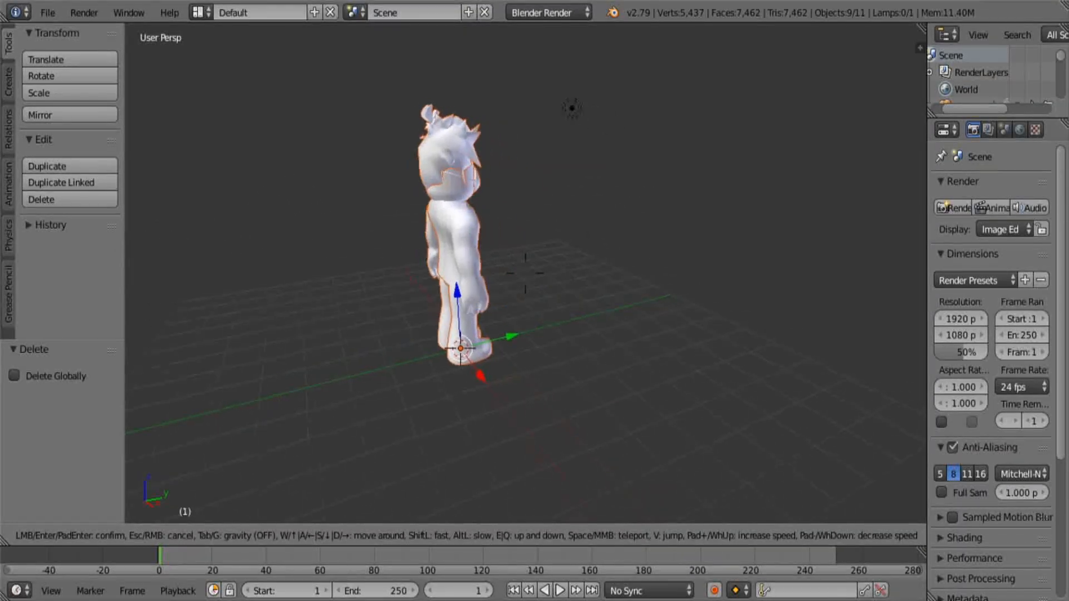
key(w)
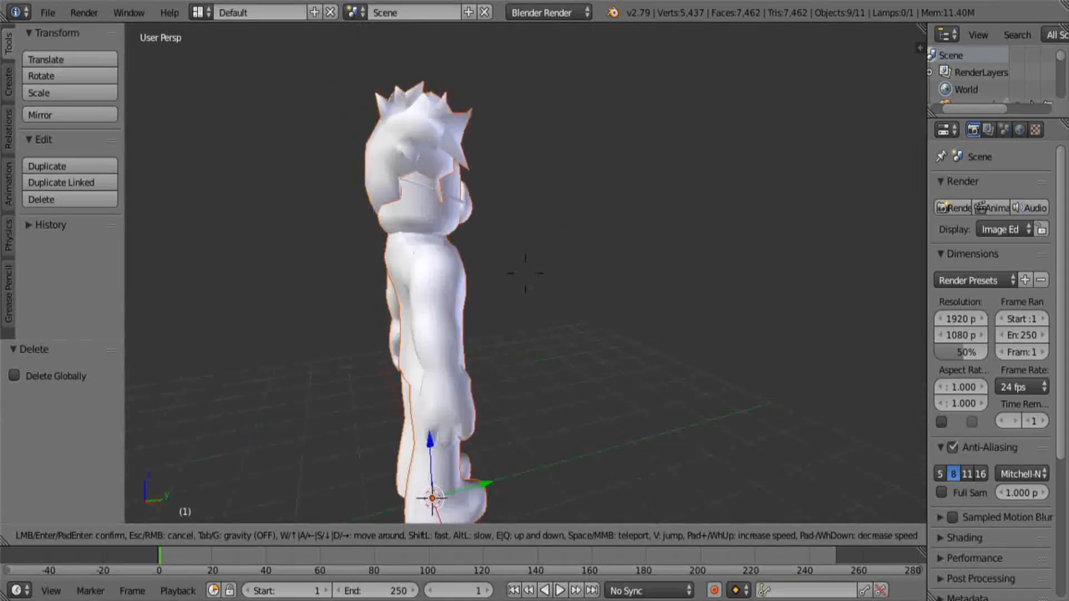
key(d)
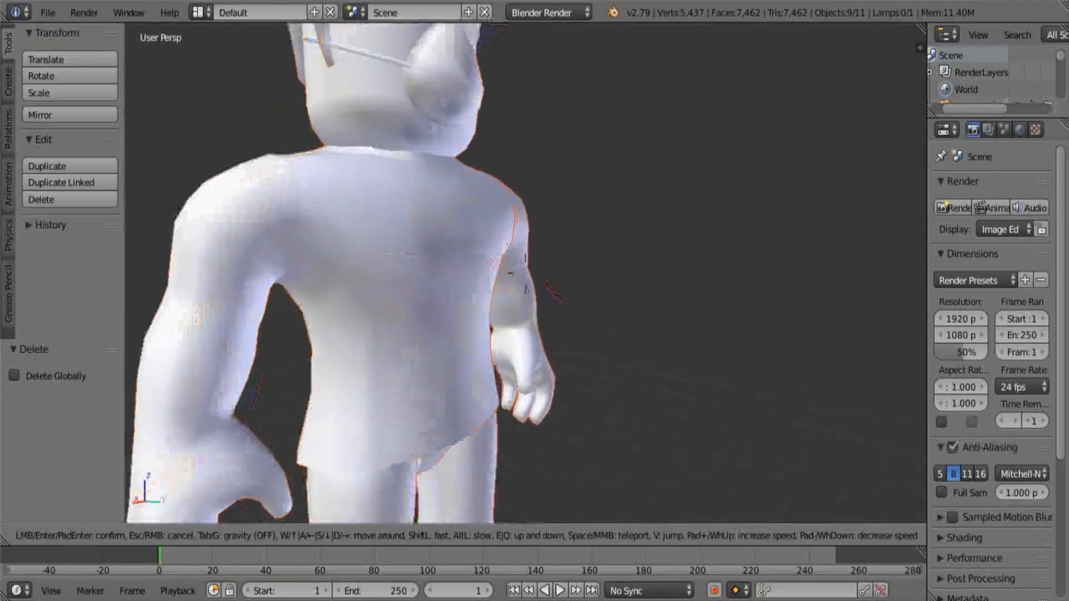
key(s)
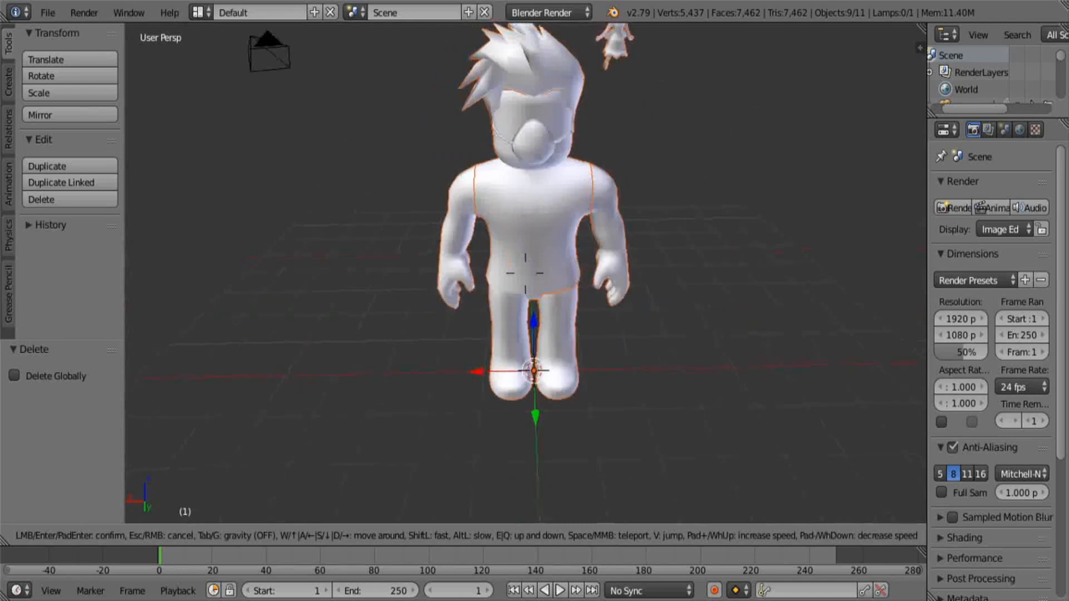
key(w)
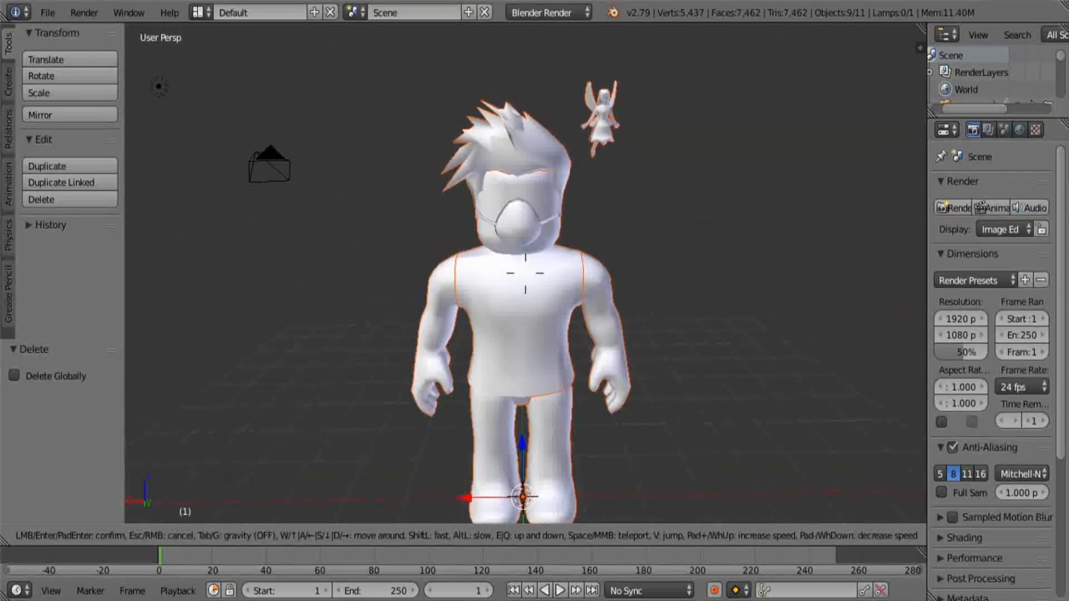
key(s)
key(Return)
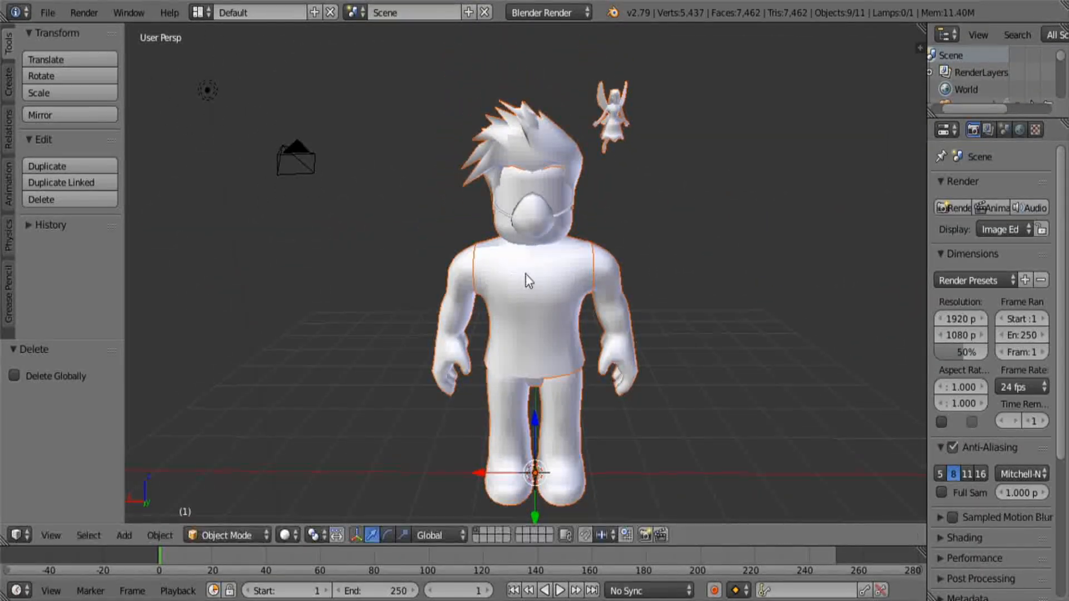
Widen the render properties area and enable Textured Solid and Ambient Occlusion in the 3D viewport's shading settings
drag(926, 139, 815, 146)
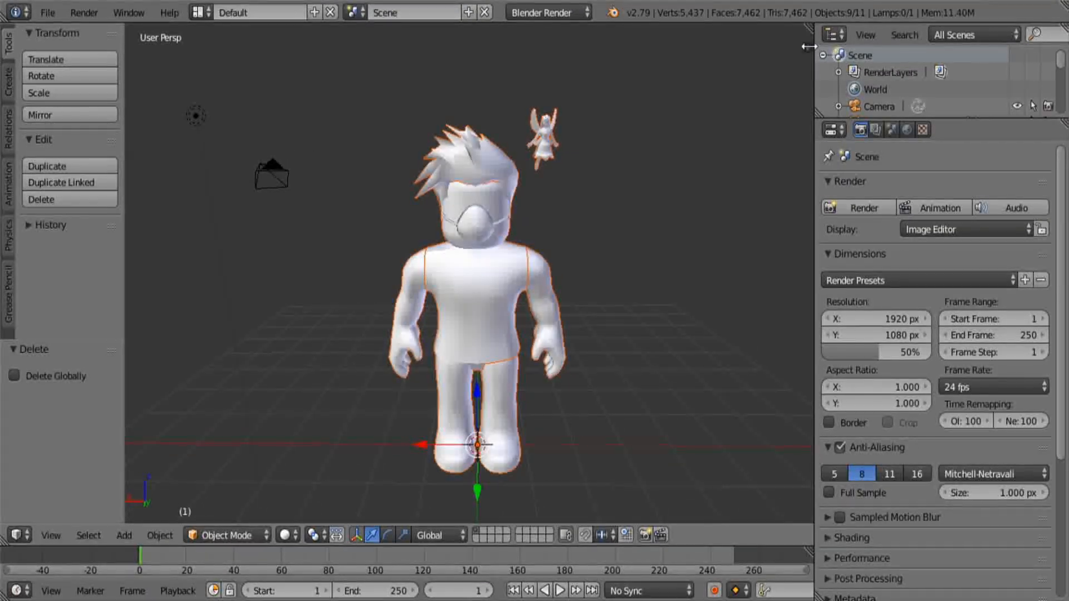
key(n)
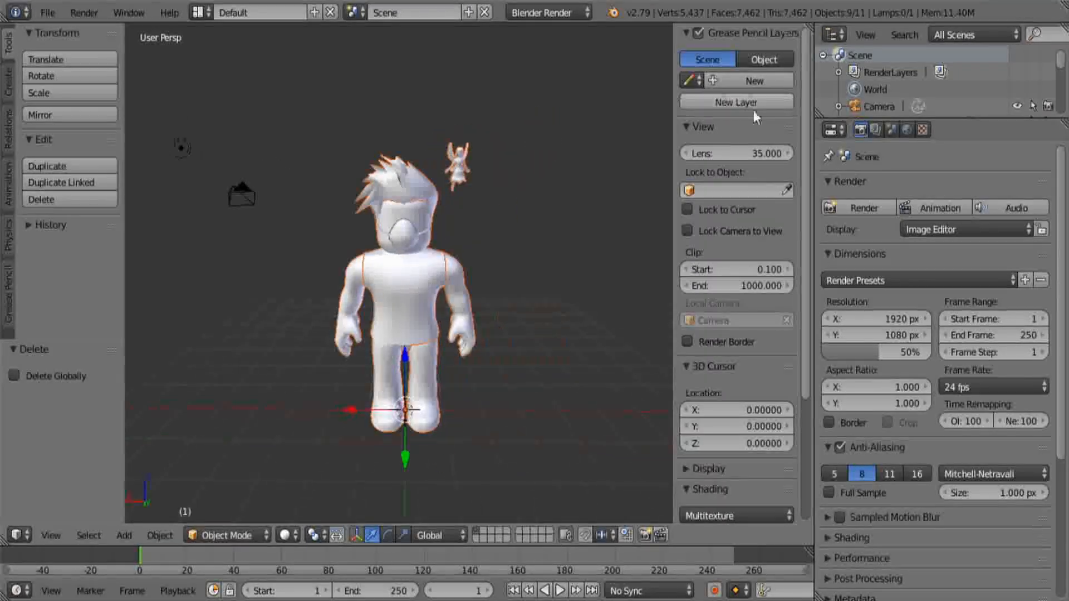
scroll(740, 240, down, 7)
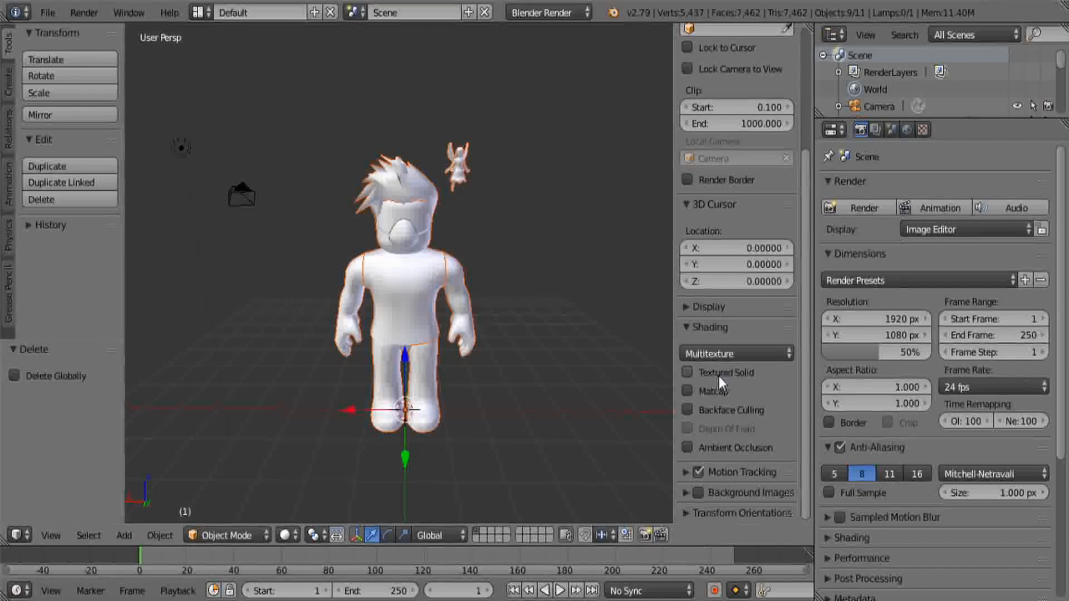
click(685, 372)
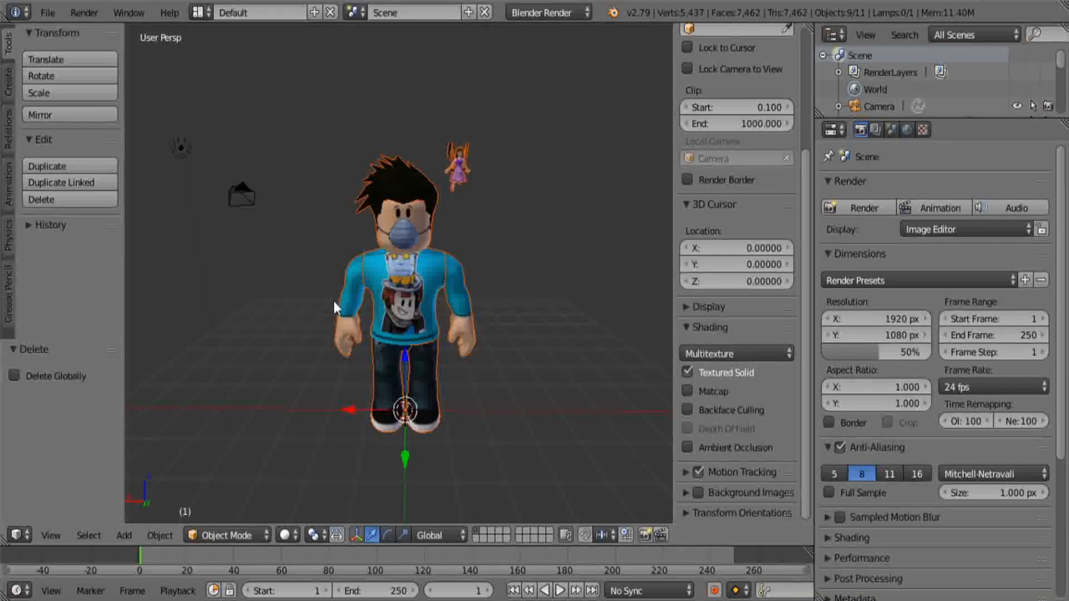
click(689, 447)
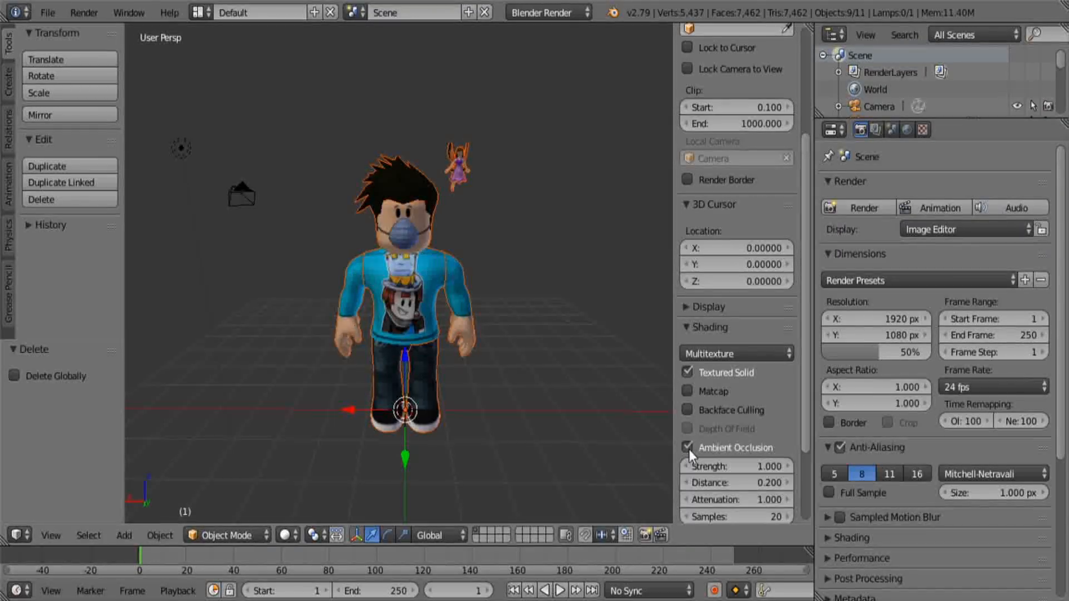
scroll(734, 436, down, 5)
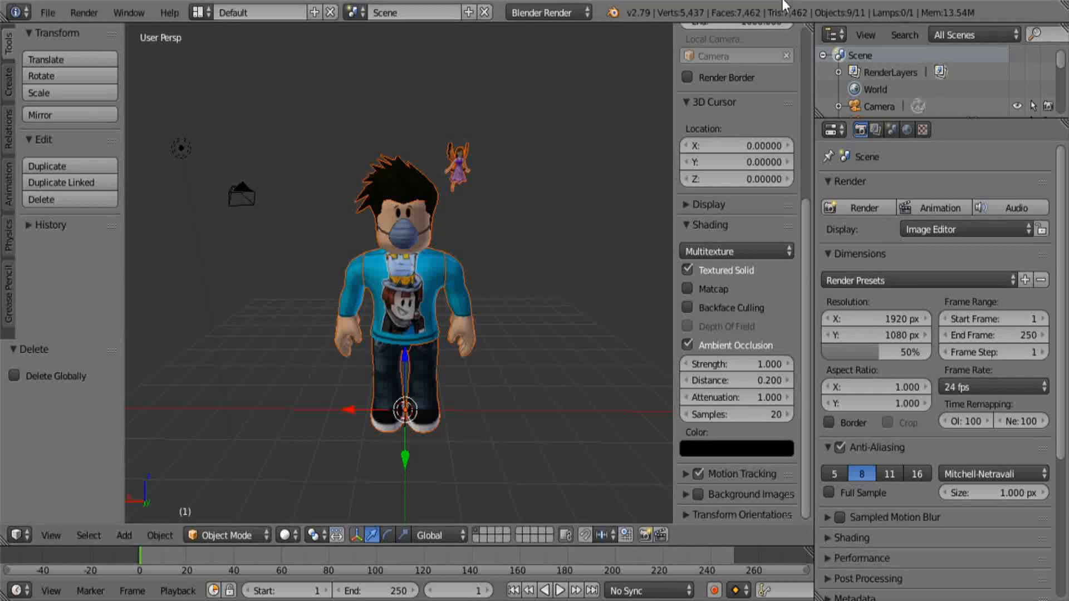
Enable Sampled Motion Blur and set the Alpha mode in the render Shading settings to Transparent
scroll(775, 72, up, 10)
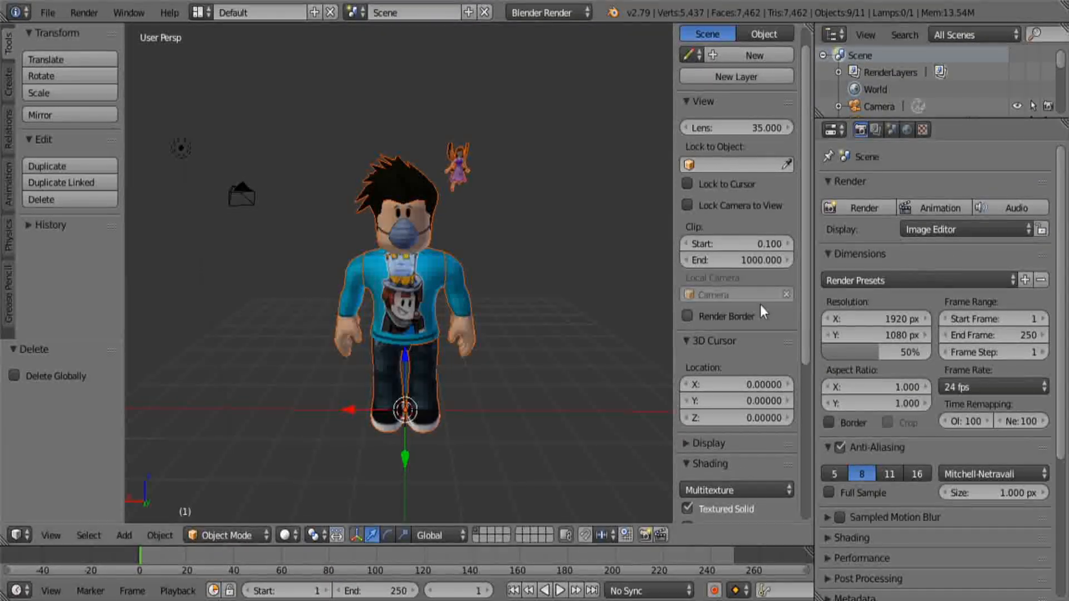
scroll(880, 316, down, 2)
scroll(880, 316, down, 10)
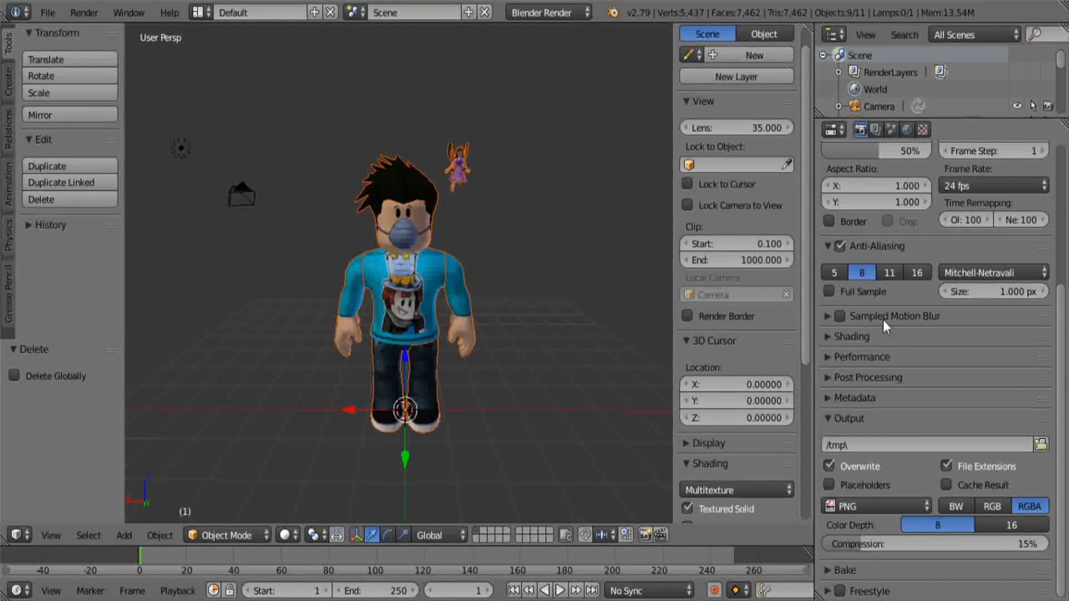
click(830, 338)
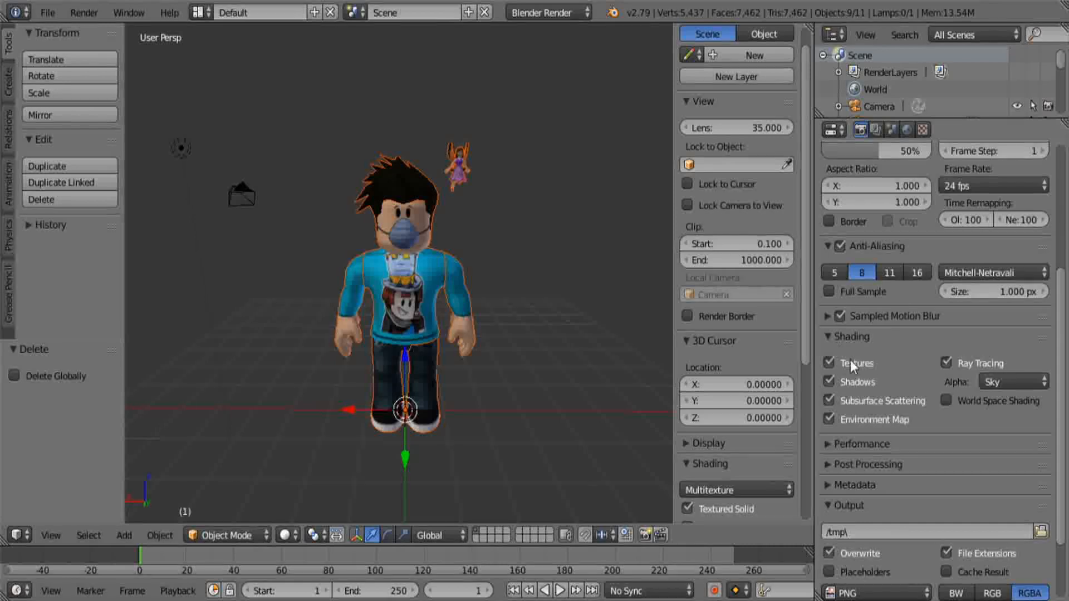
click(840, 336)
click(839, 339)
click(1000, 385)
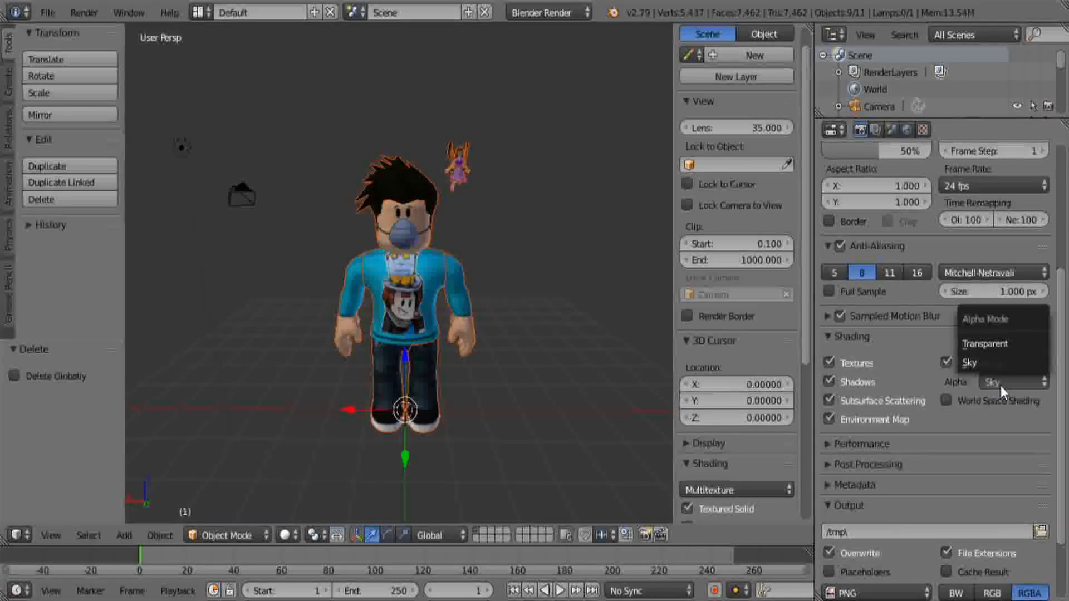
click(1004, 342)
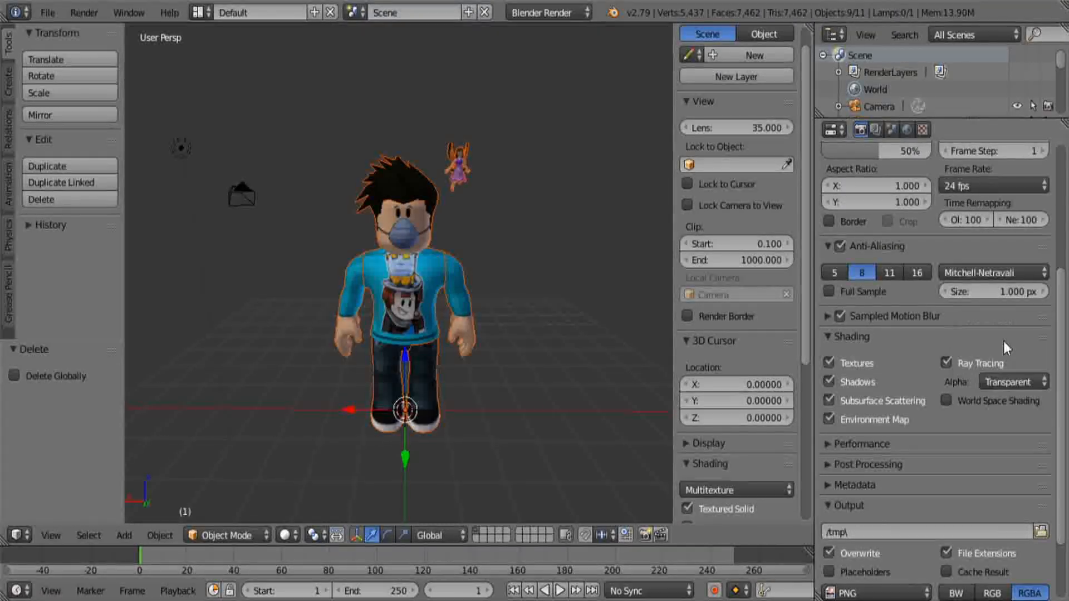
Enable Ambient Occlusion and Environment Lighting in the scene's World settings
click(906, 130)
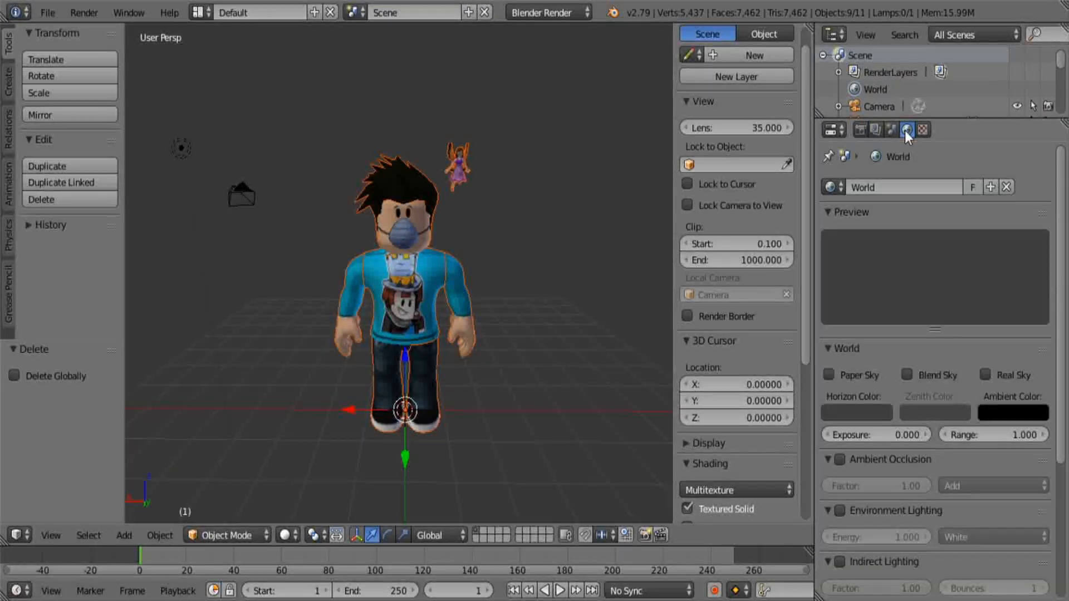
click(843, 459)
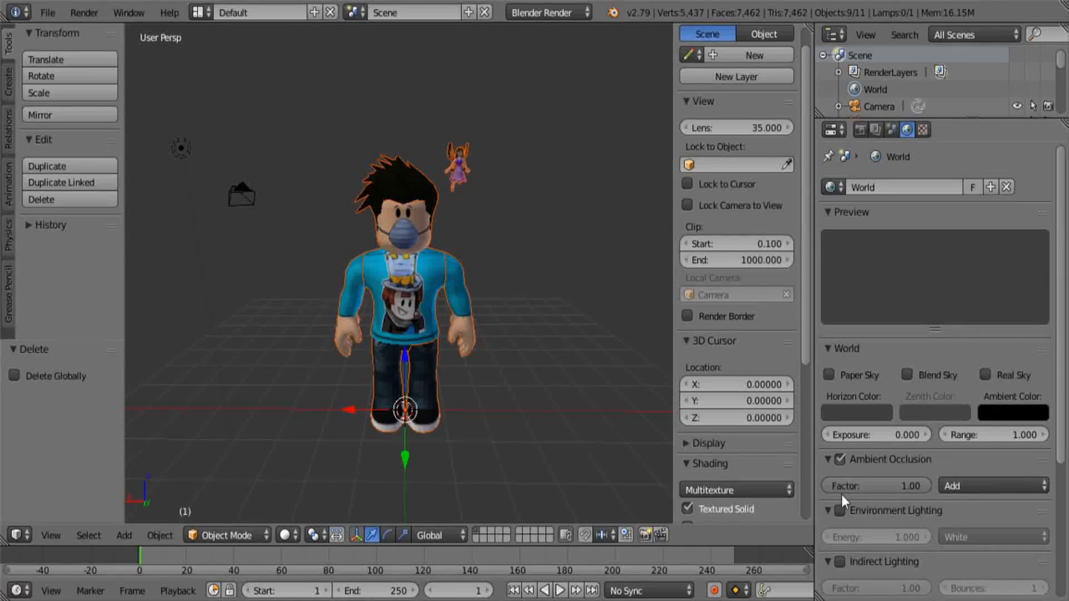
scroll(844, 512, down, 5)
click(839, 375)
click(839, 425)
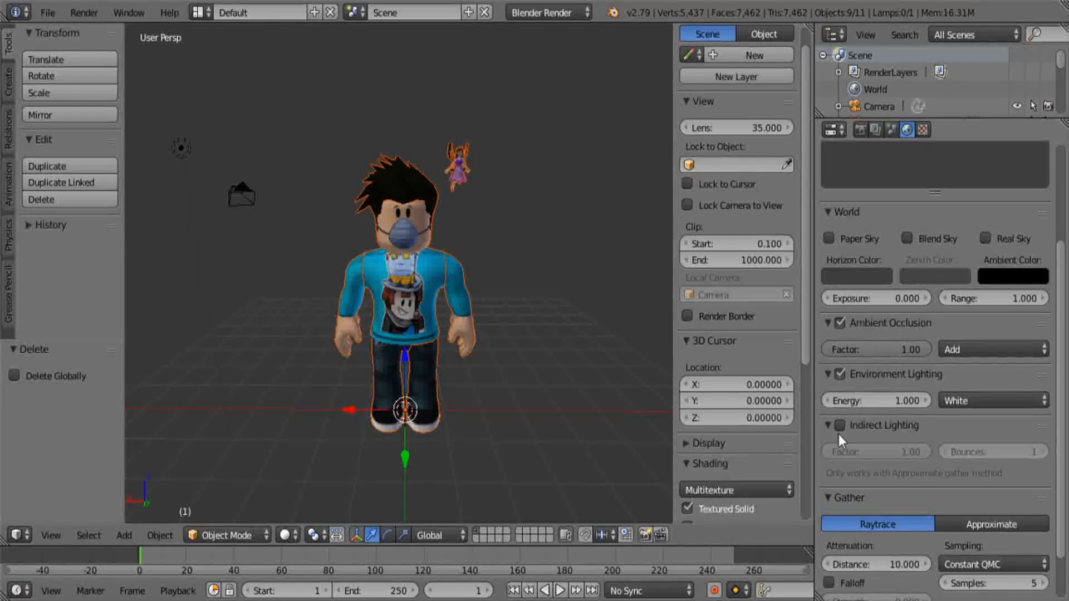
scroll(839, 403, up, 6)
Apply the HDTV 1080p render preset to the scene's output dimensions
click(861, 129)
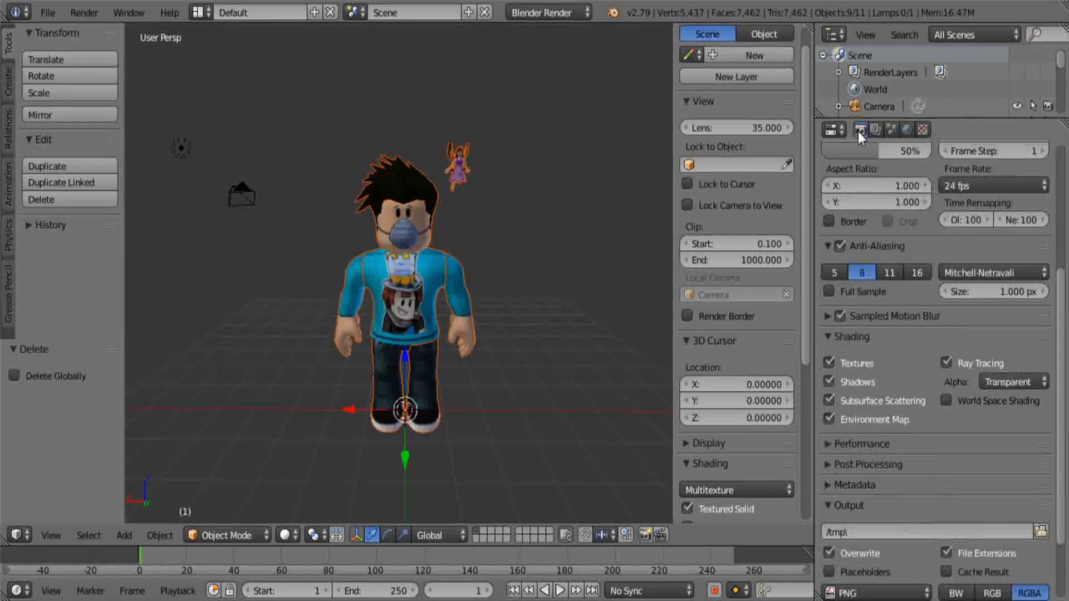
scroll(923, 320, up, 4)
scroll(924, 321, up, 5)
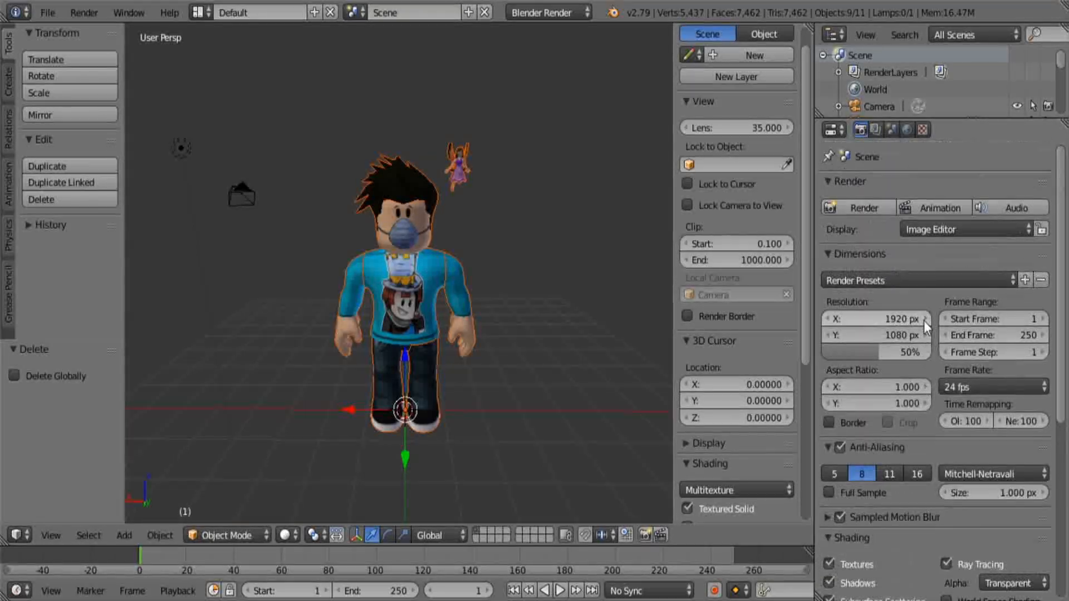
click(879, 286)
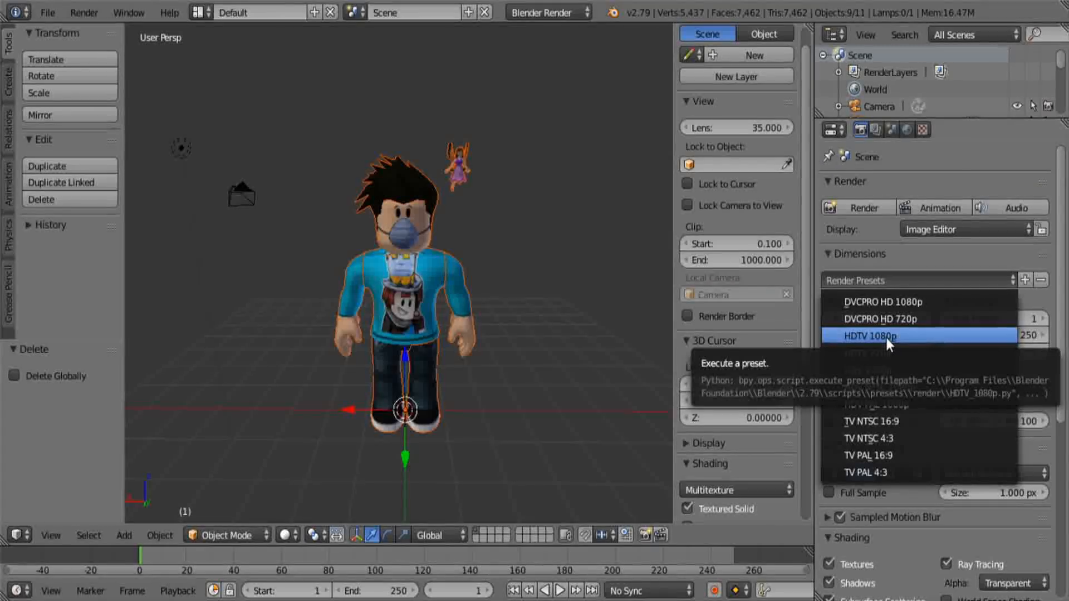
click(886, 337)
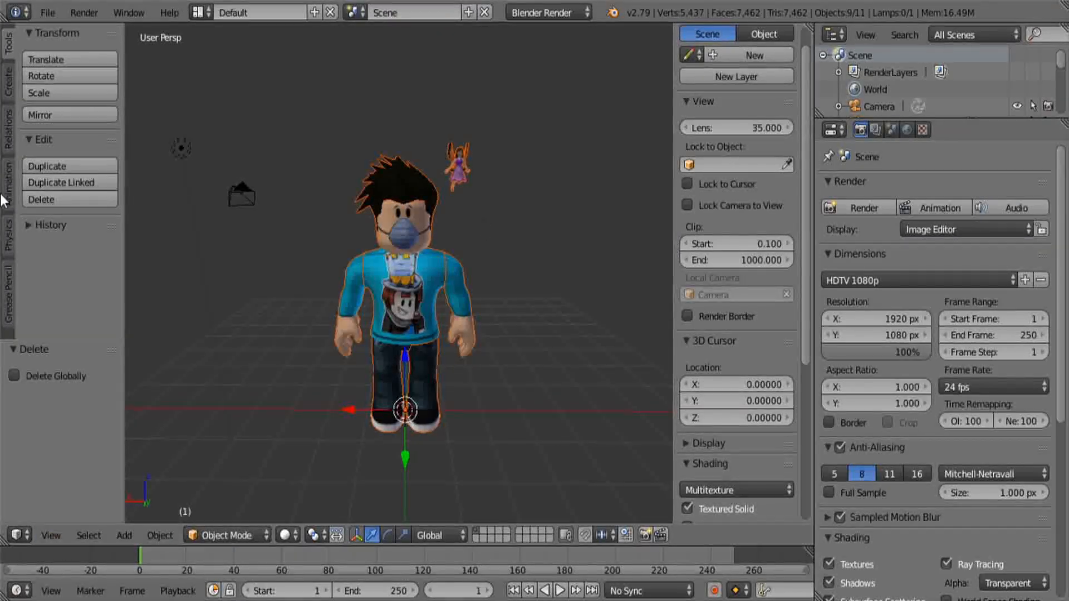
Switch to the camera view and fly the camera from behind the character around to its front
click(62, 533)
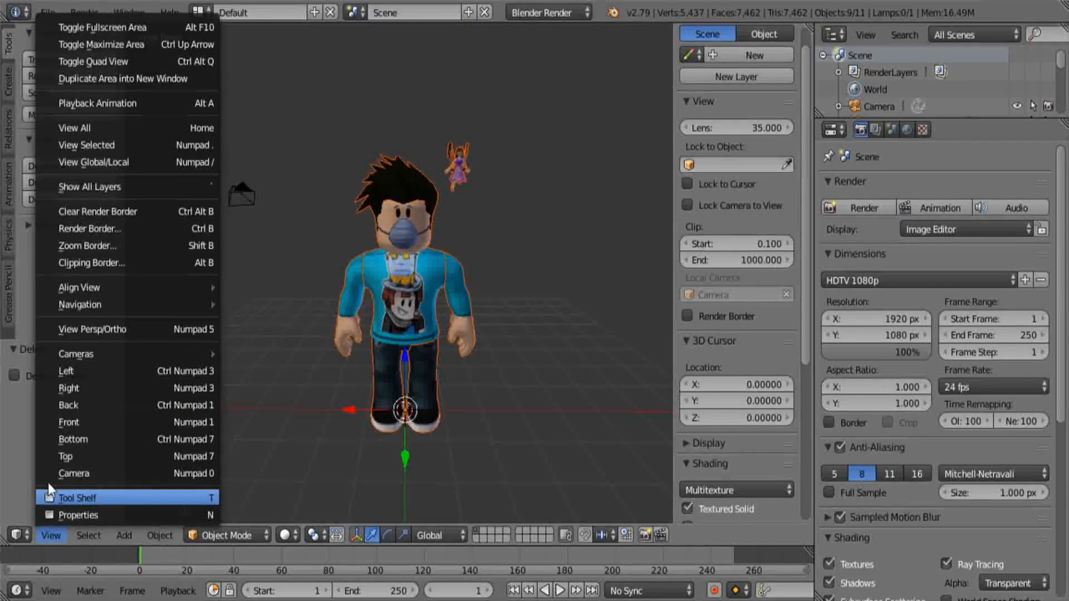
click(65, 472)
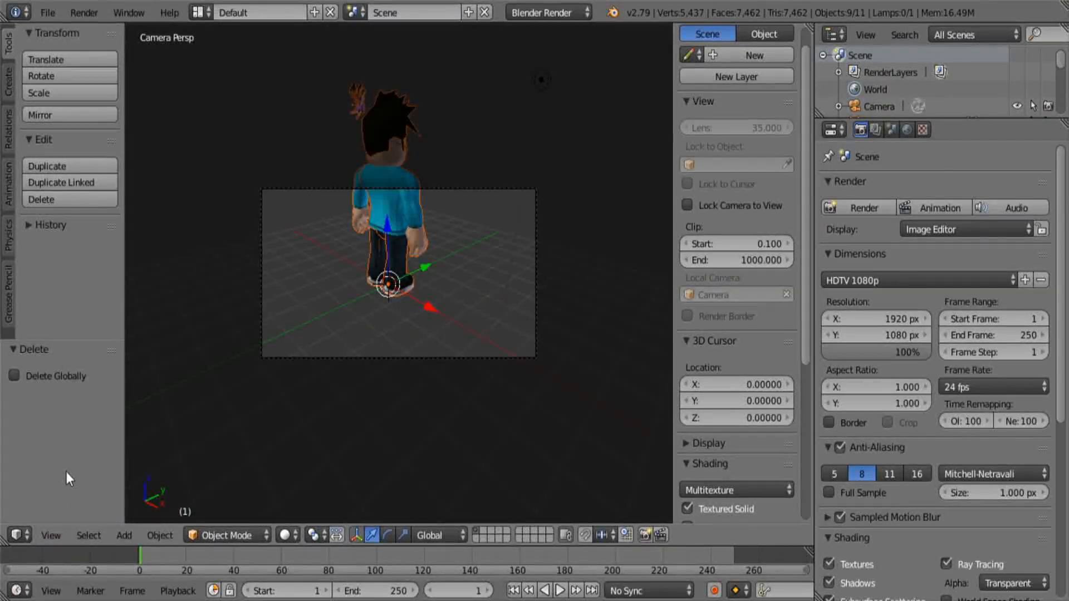
key(shift+f)
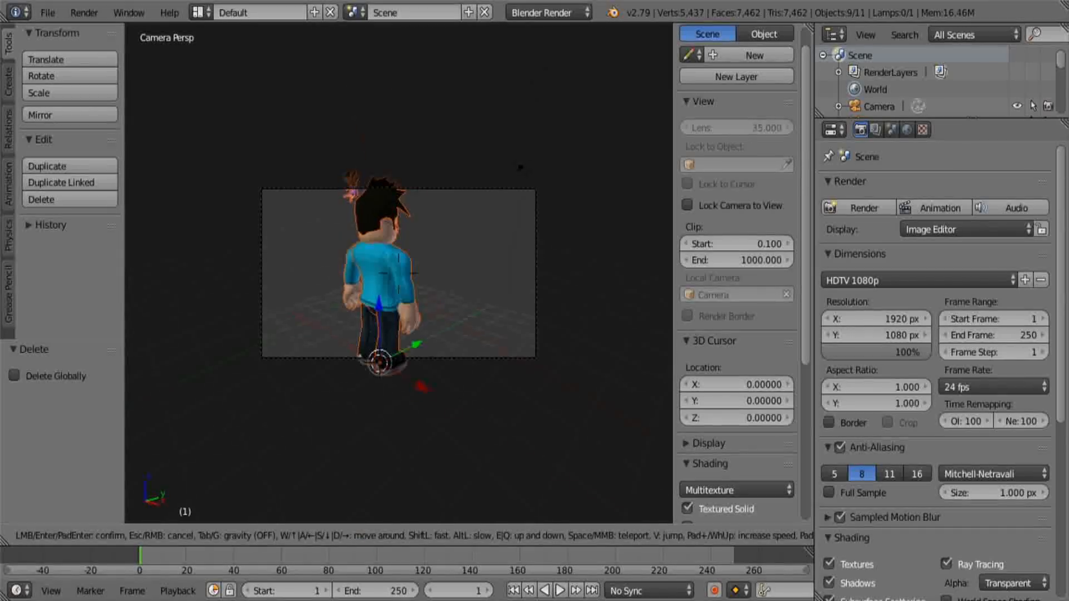
key(w)
key(w)
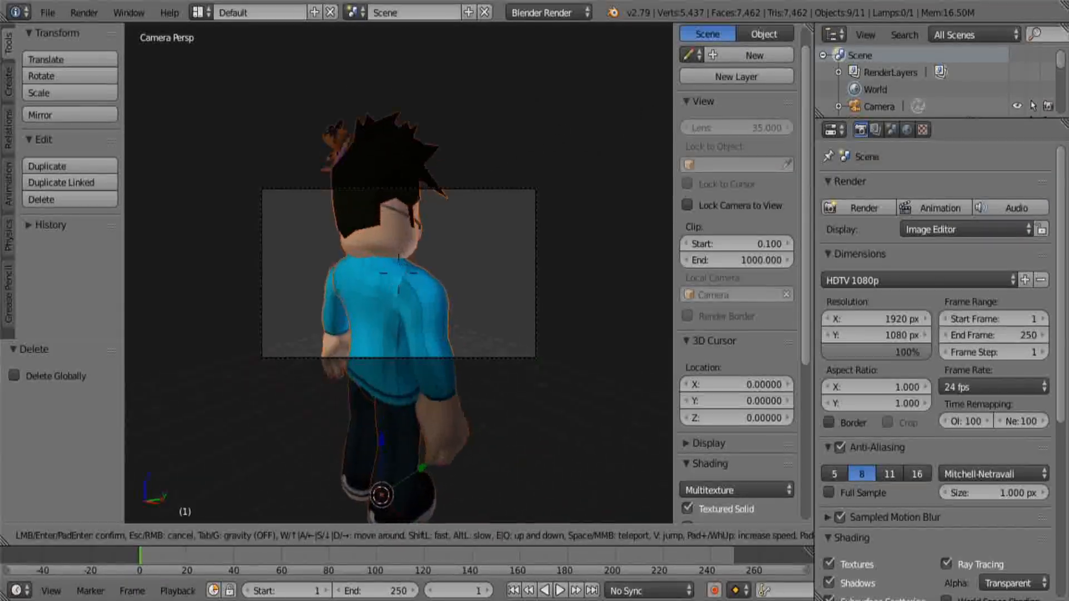
key(s)
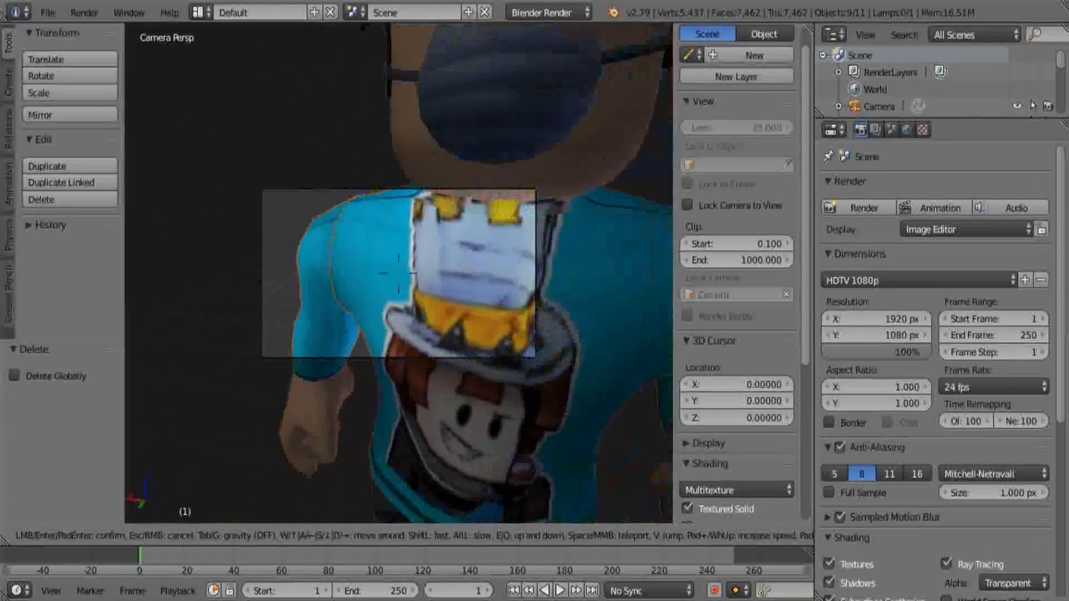
key(s)
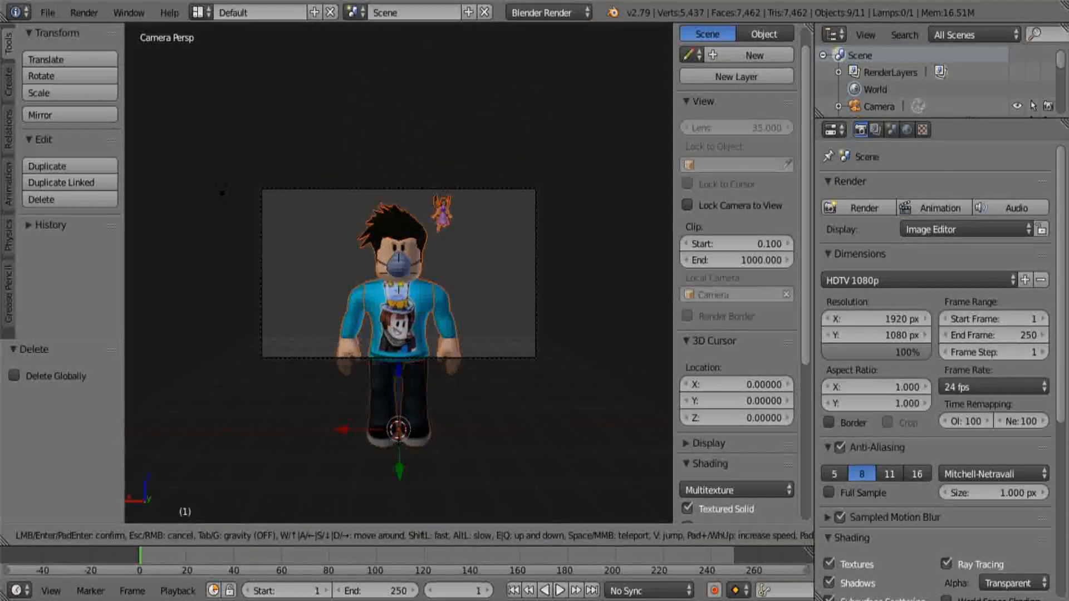
Fly the camera to a three-quarter front angle that frames the character's head, torso and the floating fairy
key(w)
key(d)
key(d)
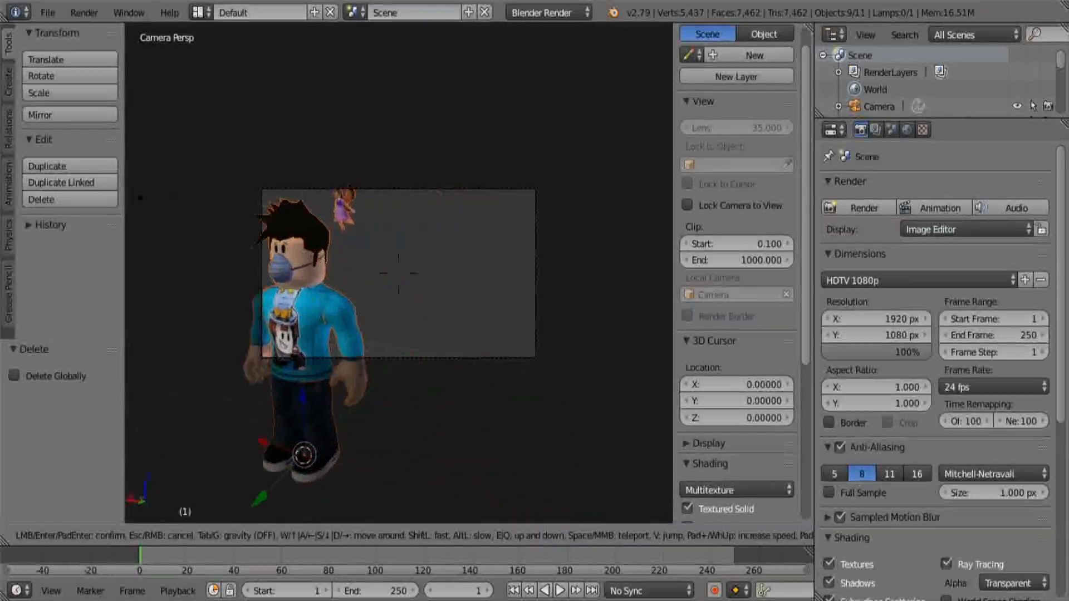
key(w)
key(a)
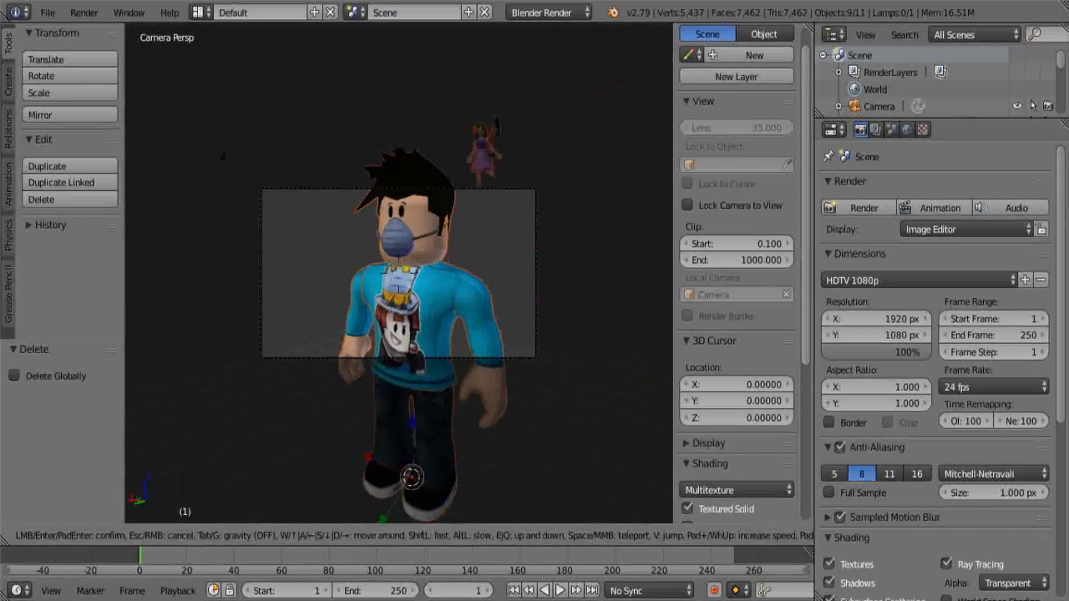
key(w)
key(s)
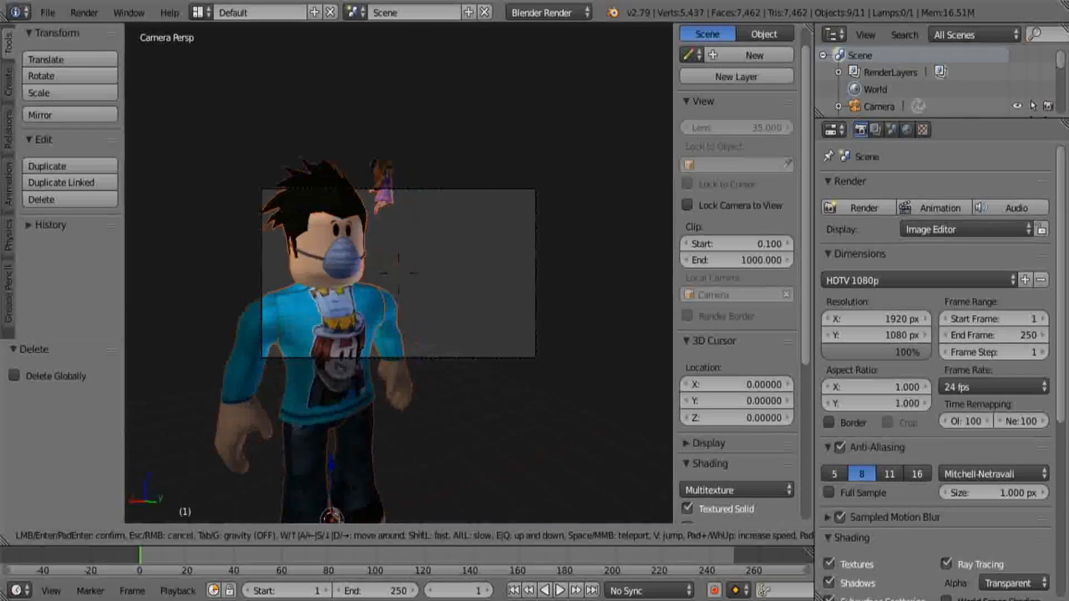
key(w)
key(s)
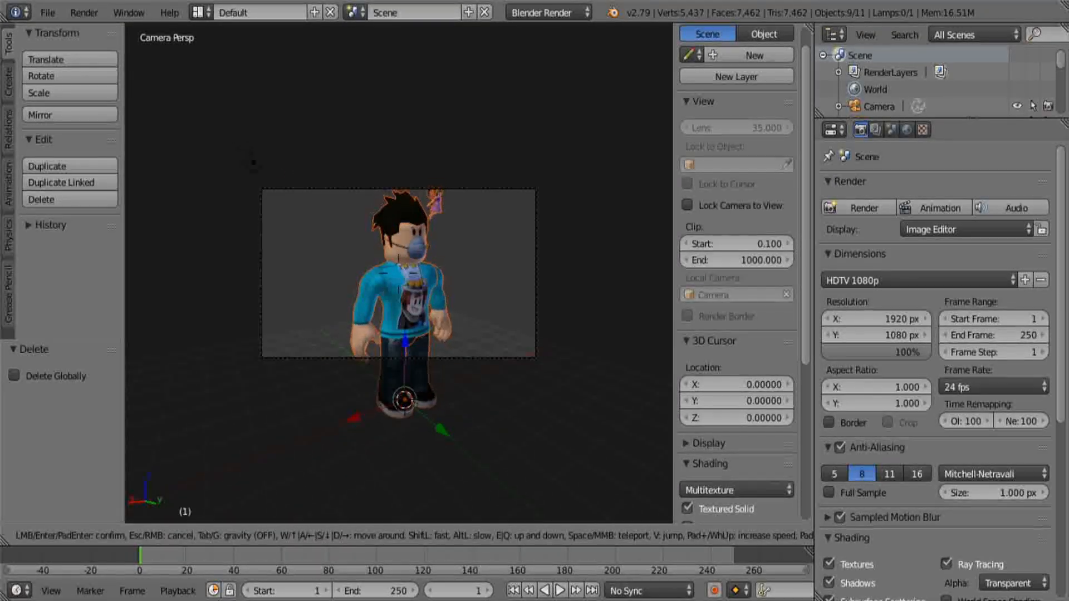
key(w)
key(s)
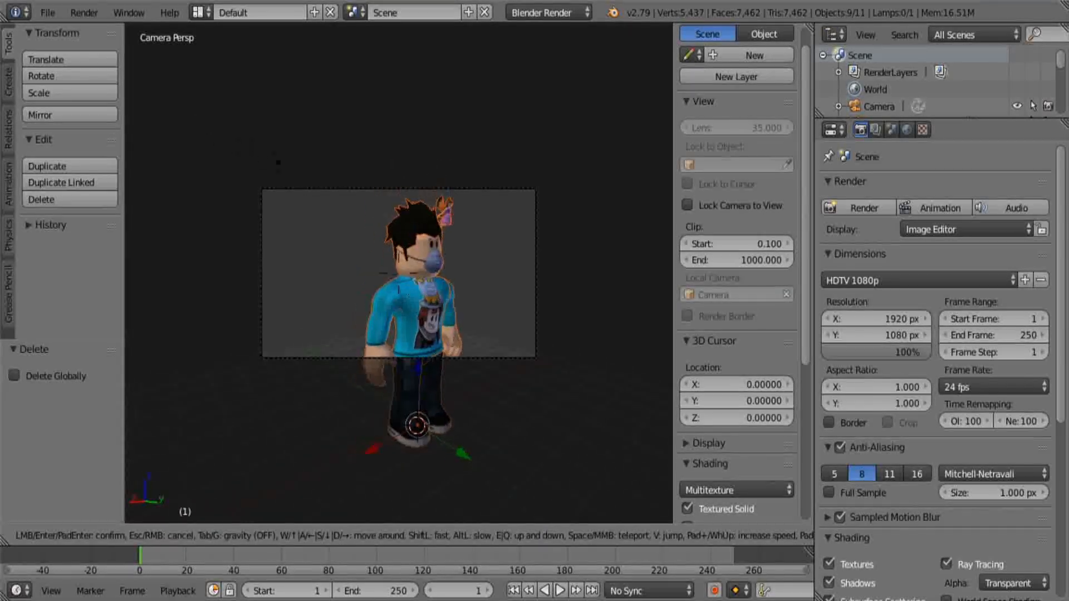
key(w)
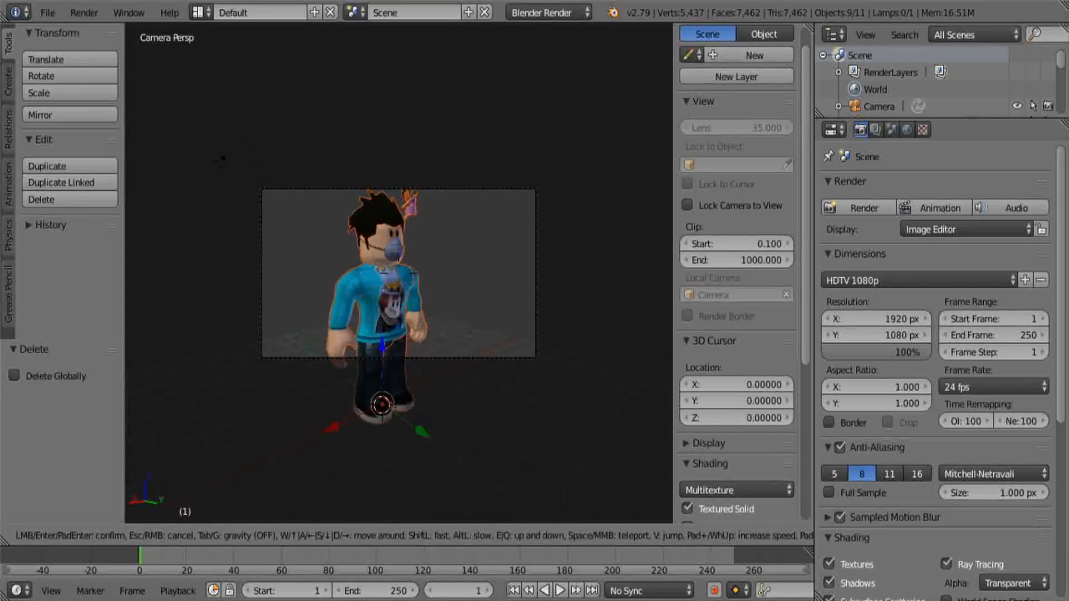
key(s)
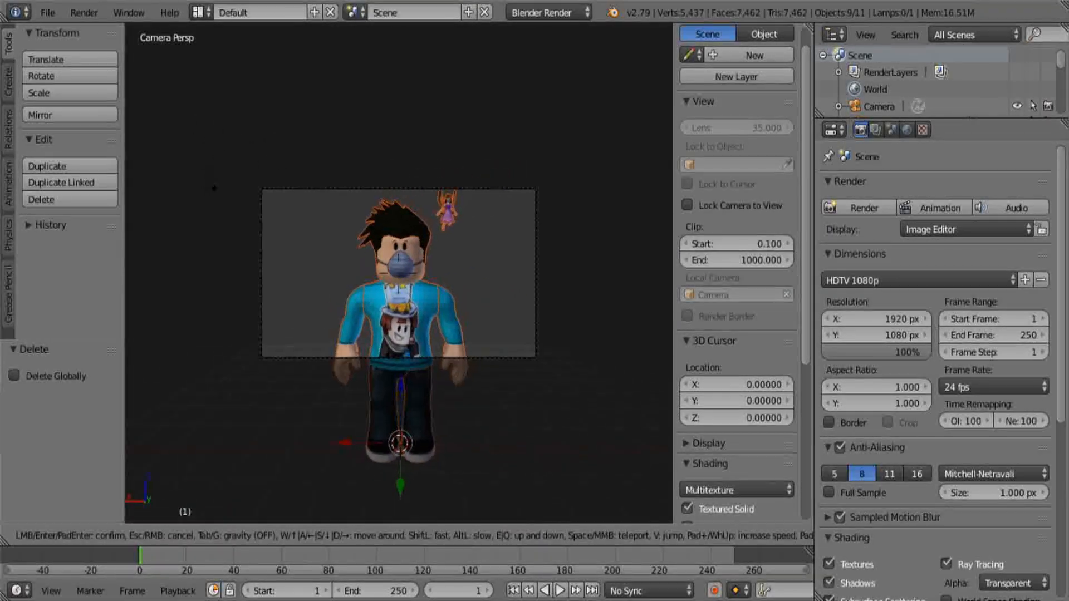
key(d)
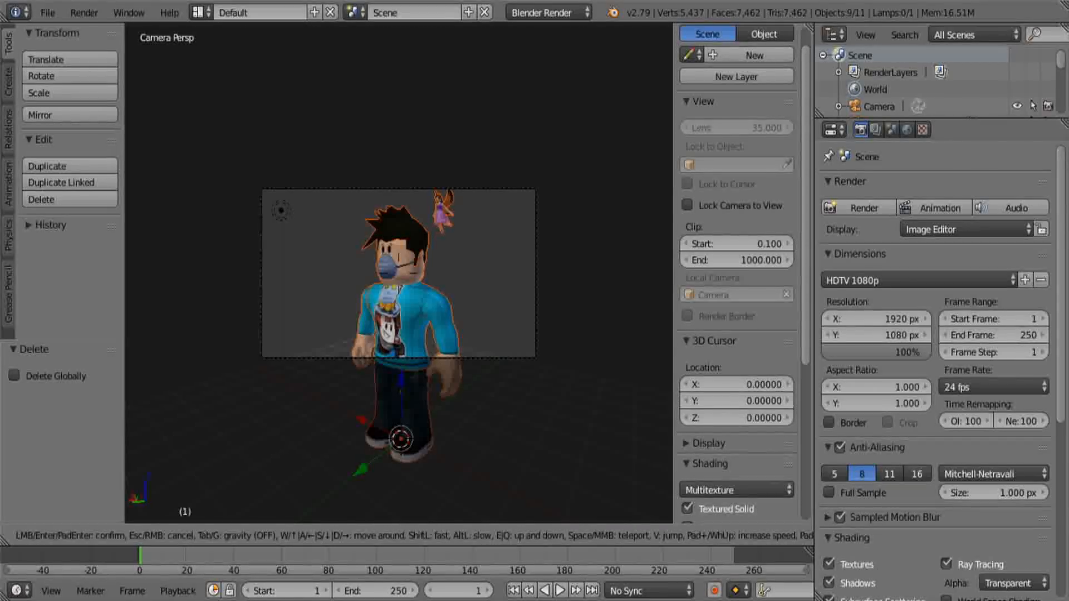
click(399, 274)
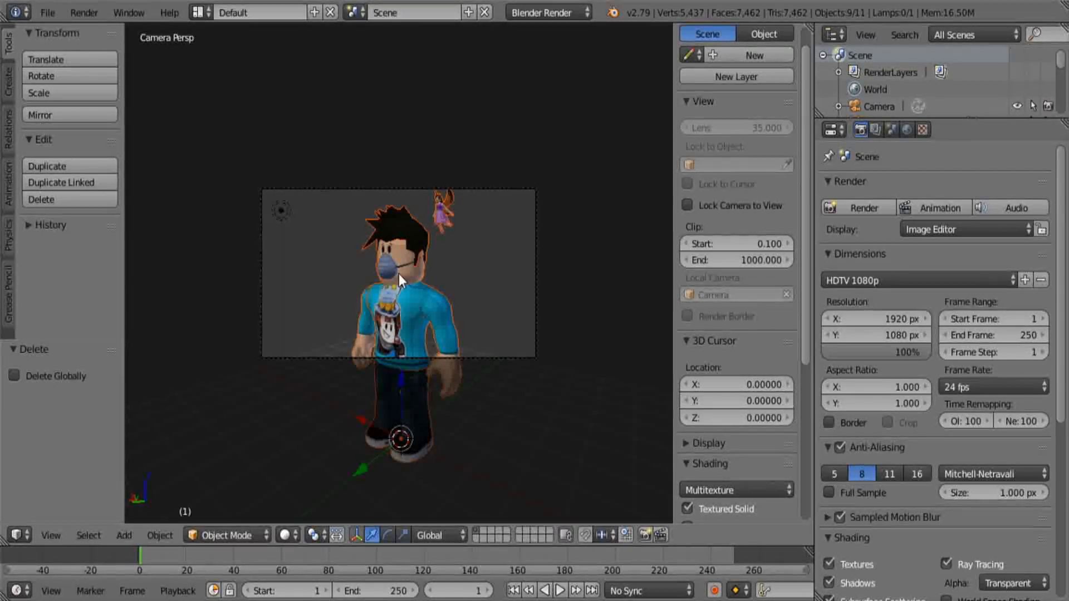
Render the still image and name the PNG file for saving it Tutorial blender
click(856, 206)
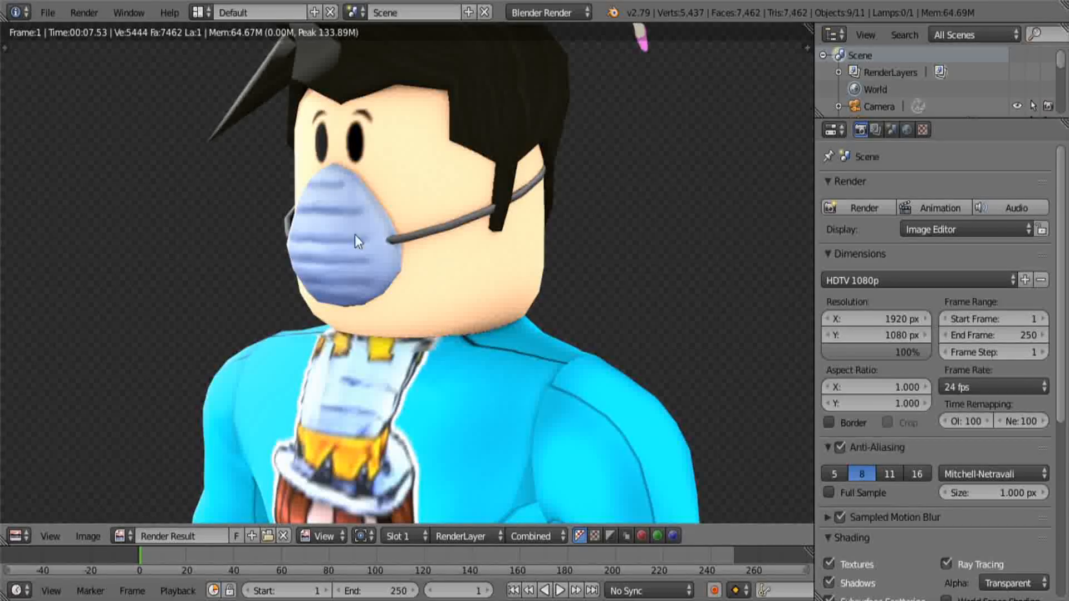
click(96, 534)
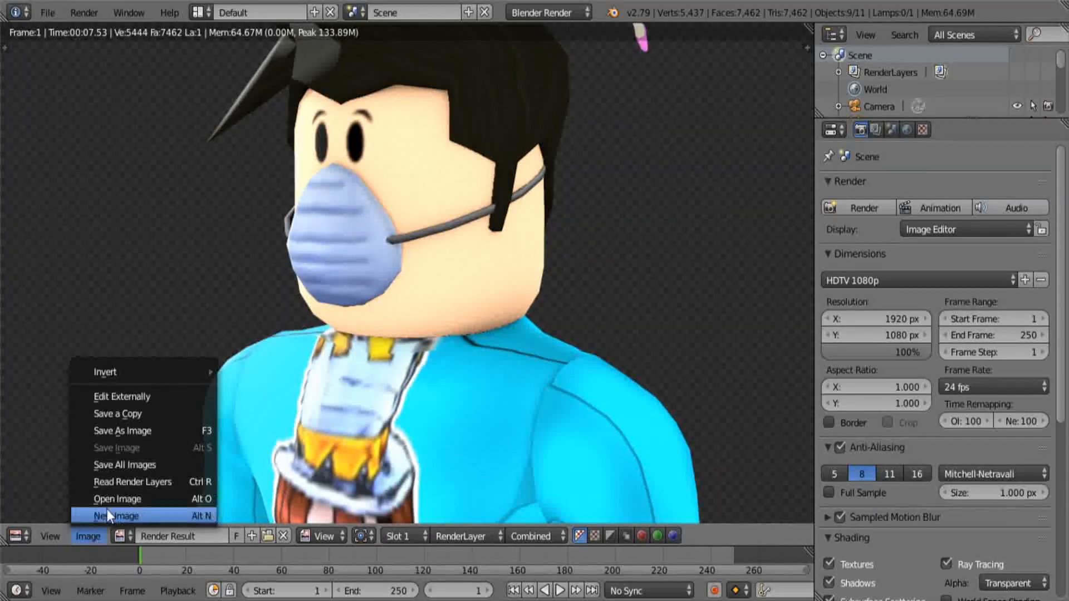
click(122, 429)
click(304, 80)
text(Tutoral)
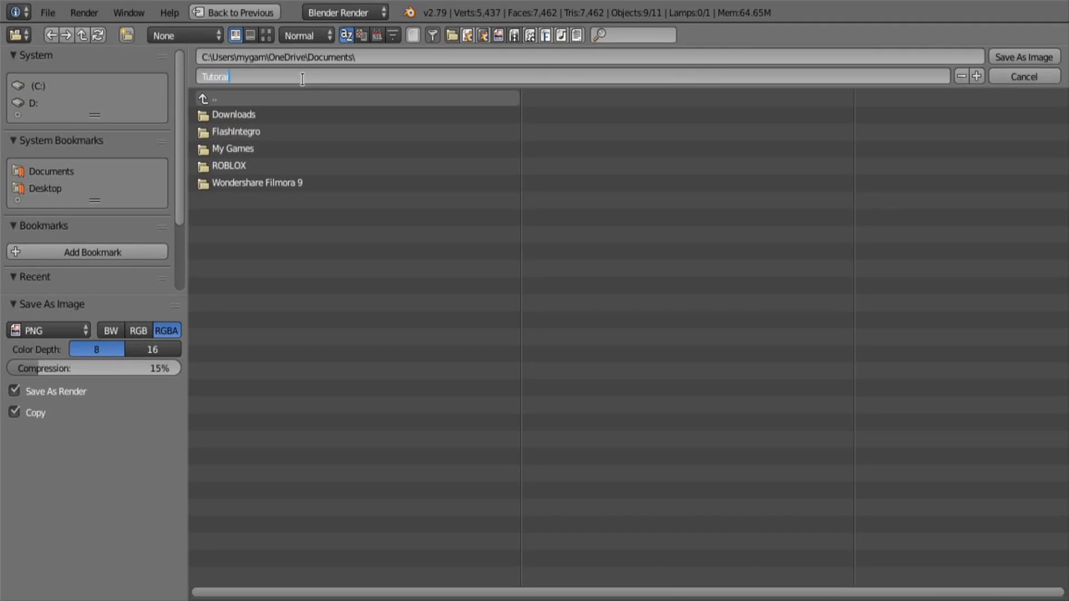
key(BackSpace)
key(BackSpace)
text(#)
text(2)
text(blend)
key(Return)
Save the rendered image in the folder C:\Profile test
click(282, 98)
click(283, 98)
click(282, 98)
click(283, 98)
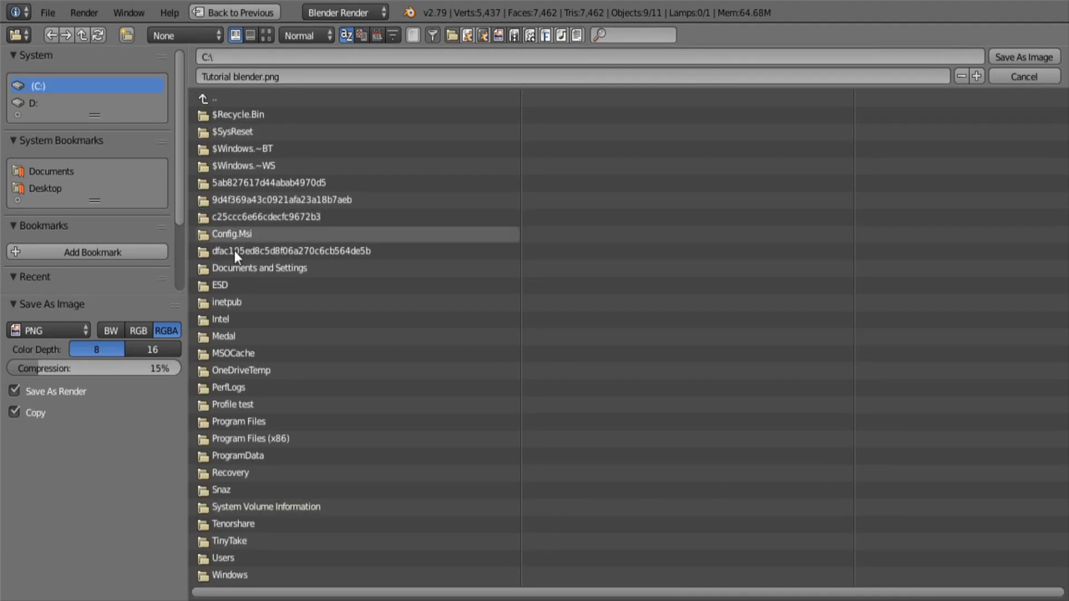
click(245, 405)
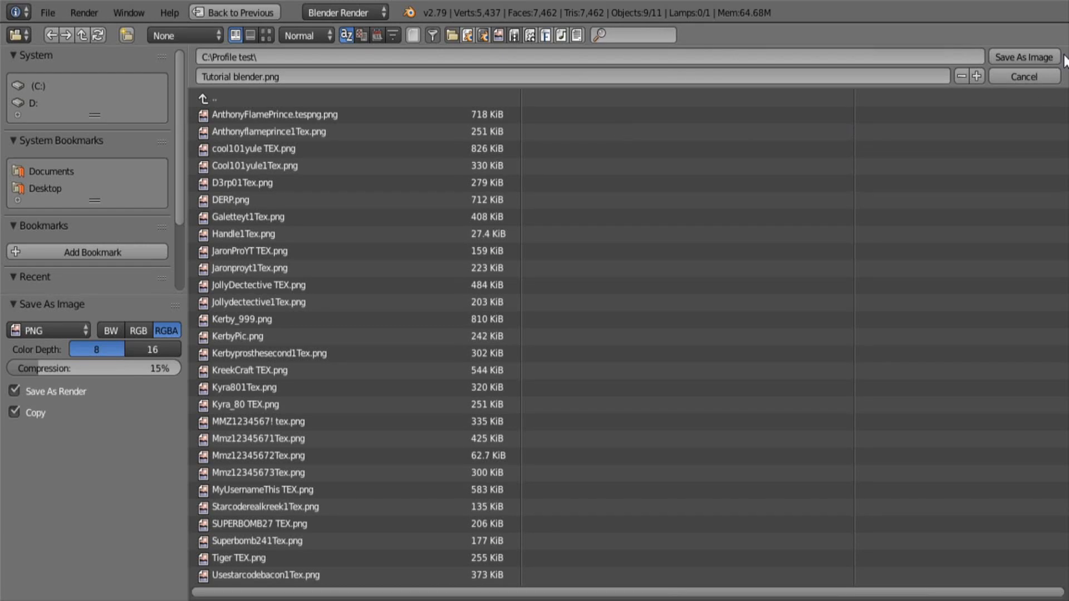
click(1043, 56)
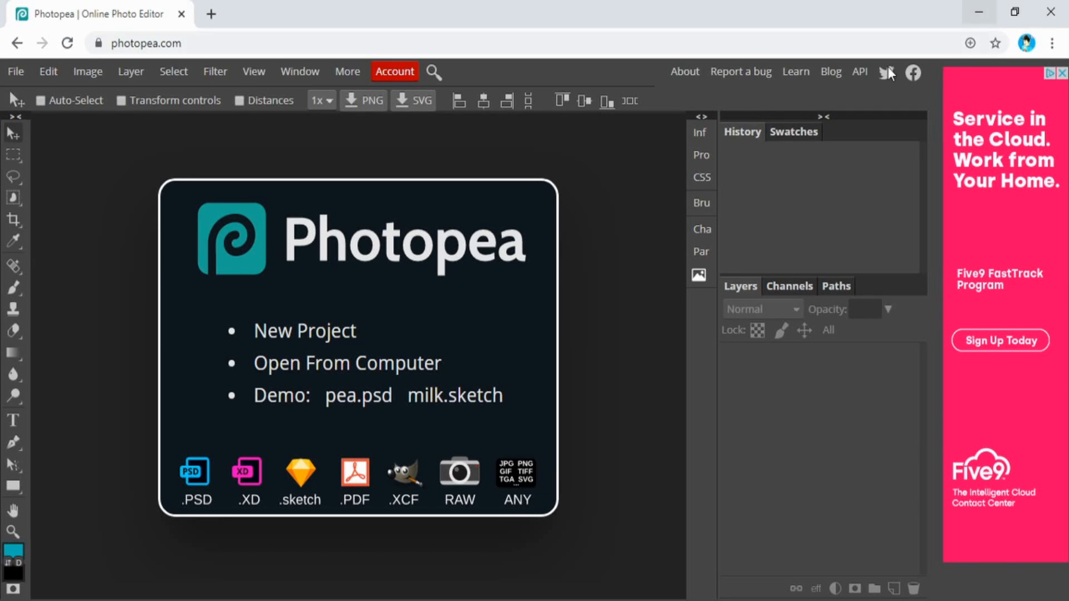
Switch to Photopea in the browser and start a new project named Tutorial Final
click(301, 332)
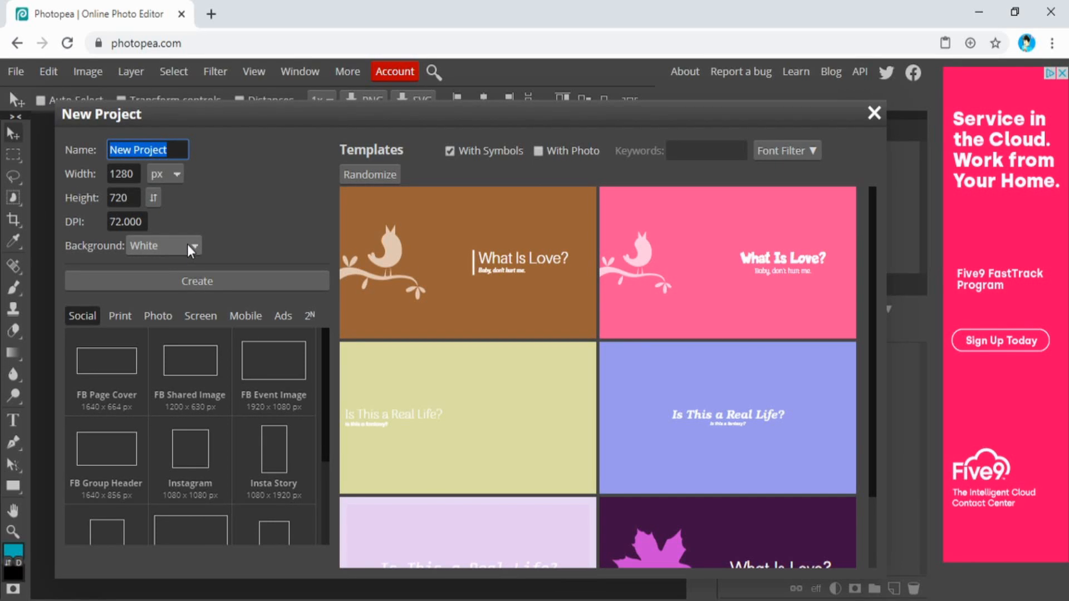
key(BackSpace)
text(Tutoril)
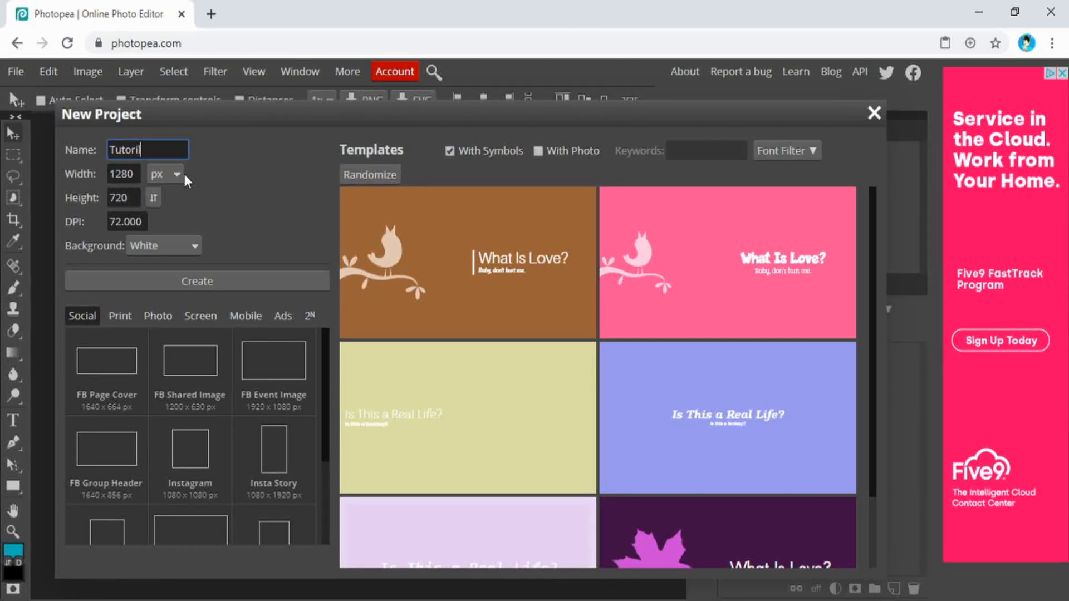
key(BackSpace)
key(BackSpace)
text(ial Fin)
Set the new project to 500 by 500 px with a transparent background and create it
click(138, 174)
text(500)
click(129, 197)
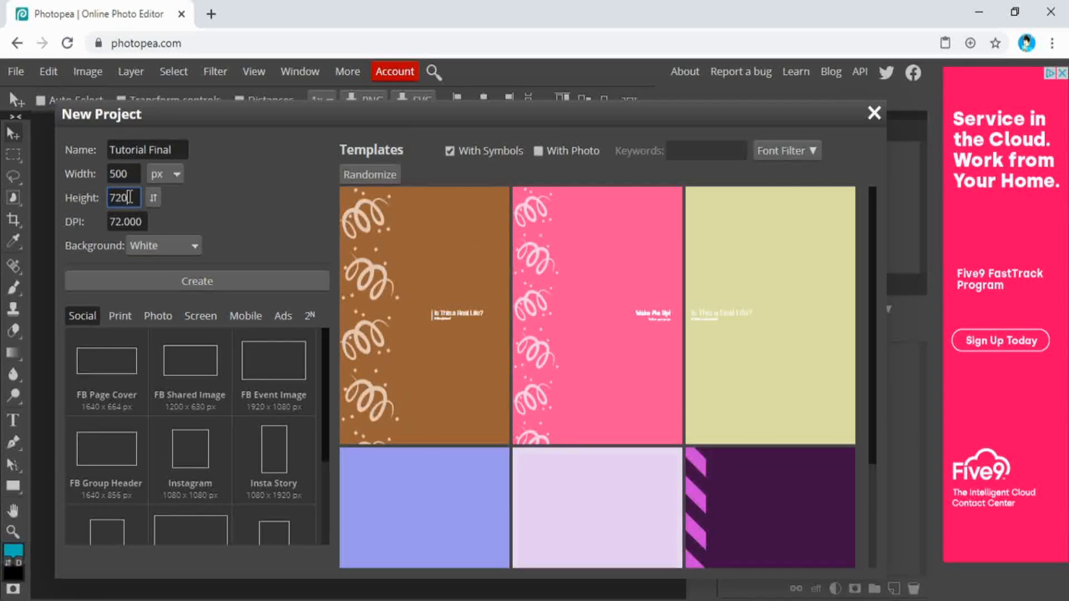
double_click(129, 197)
text(500)
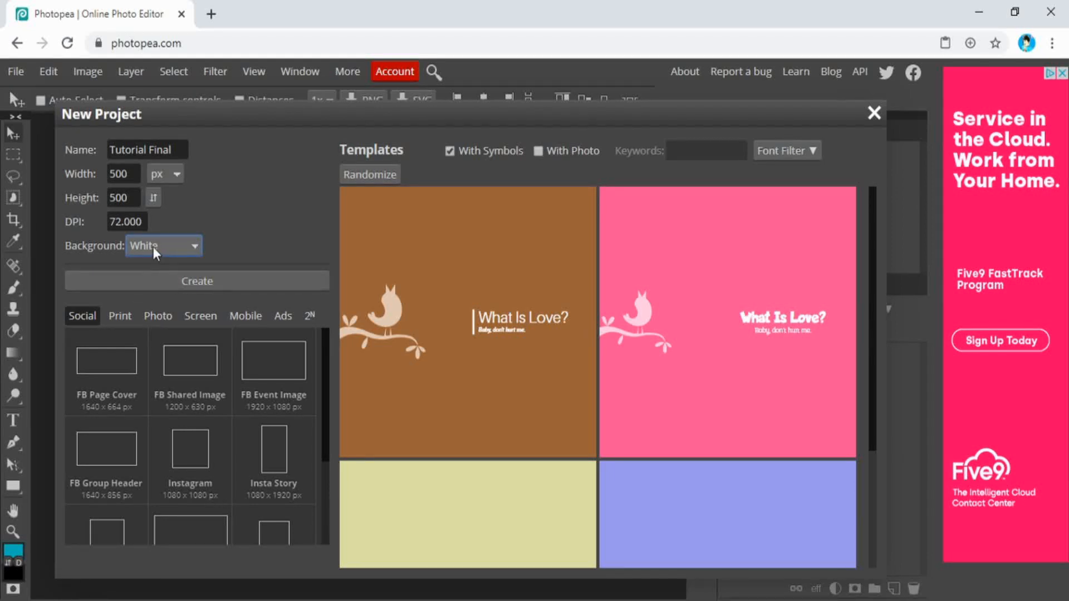
click(159, 282)
click(252, 285)
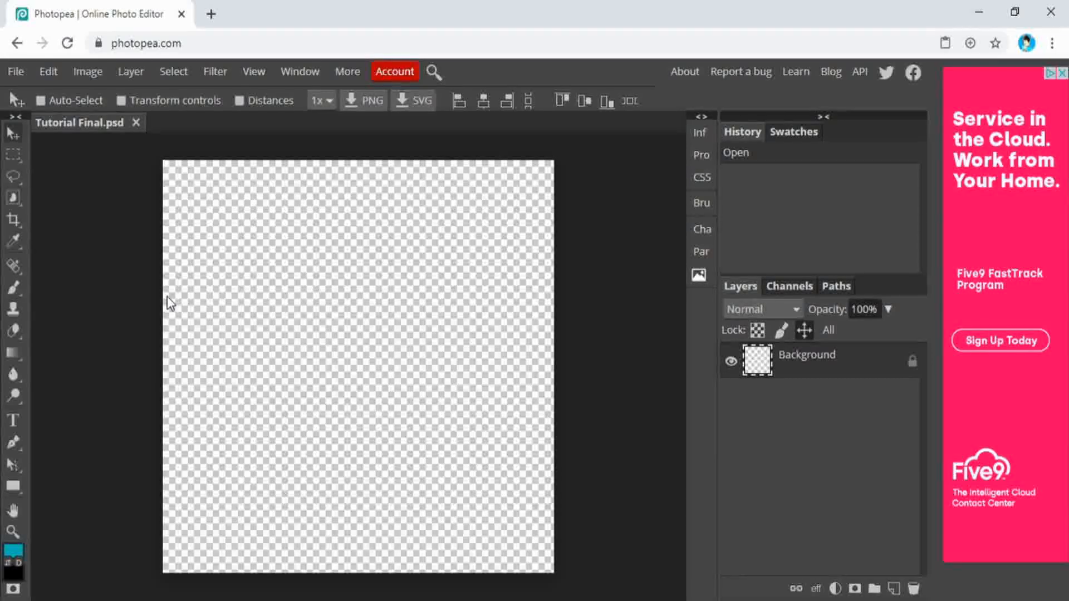
Place the rendered Tutorial blender image into the Tutorial Final project as a new layer
click(17, 72)
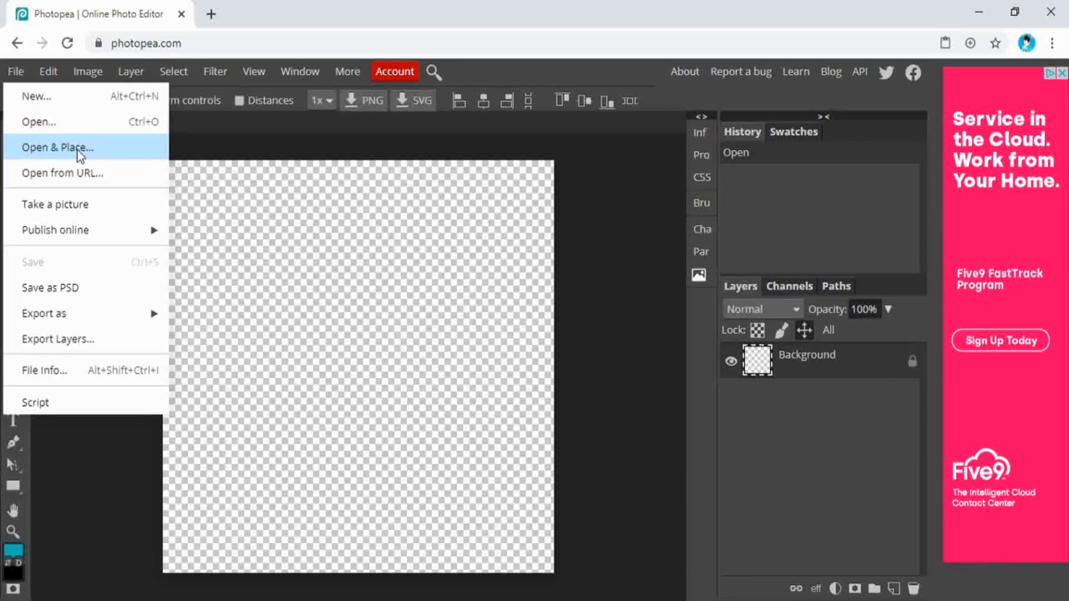
click(131, 149)
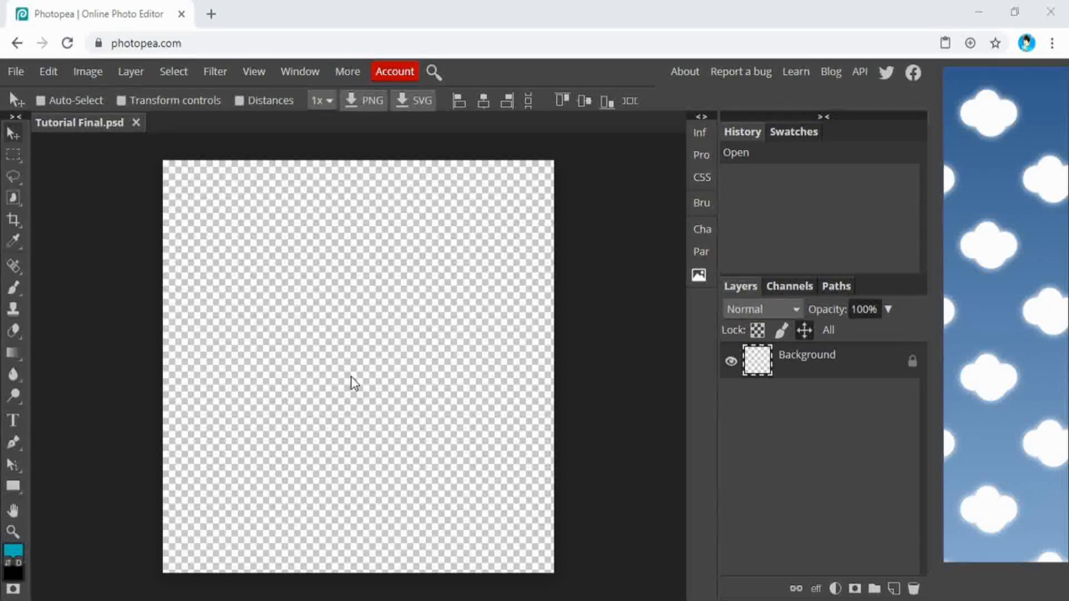
click(516, 391)
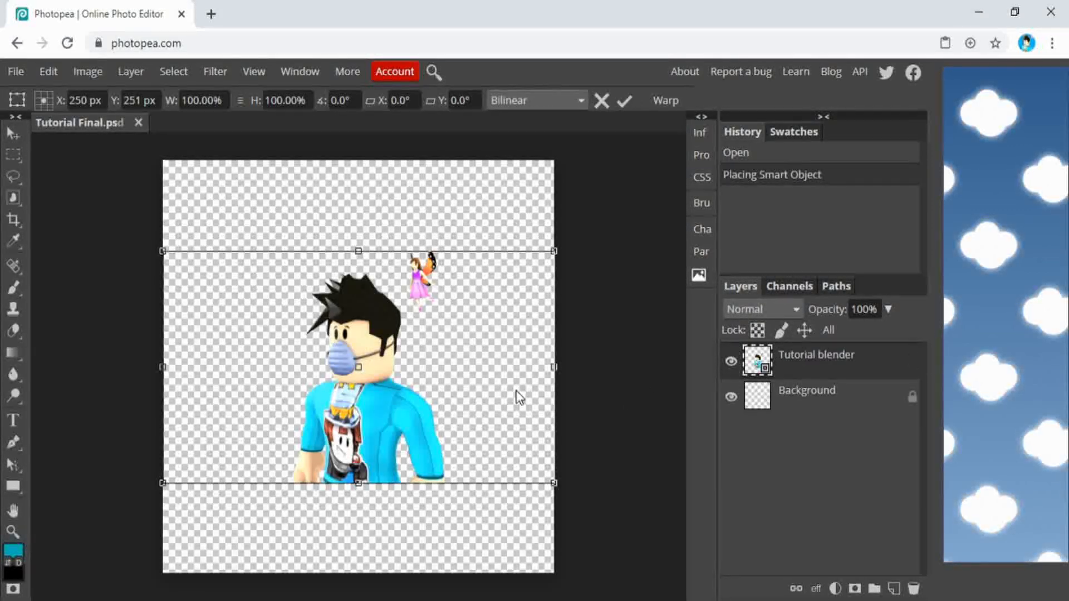
Enlarge the placed avatar to about 192% width and 190% height, reposition it to fill the canvas down to the lower edge, and apply the transform
drag(164, 484, 7, 560)
drag(387, 443, 512, 336)
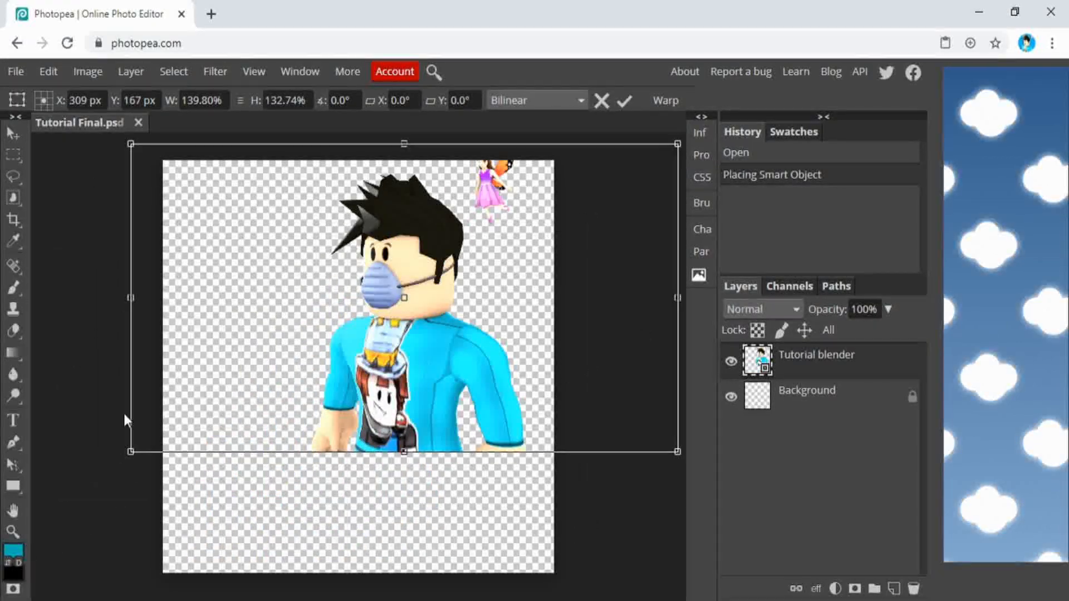
drag(128, 452, 35, 497)
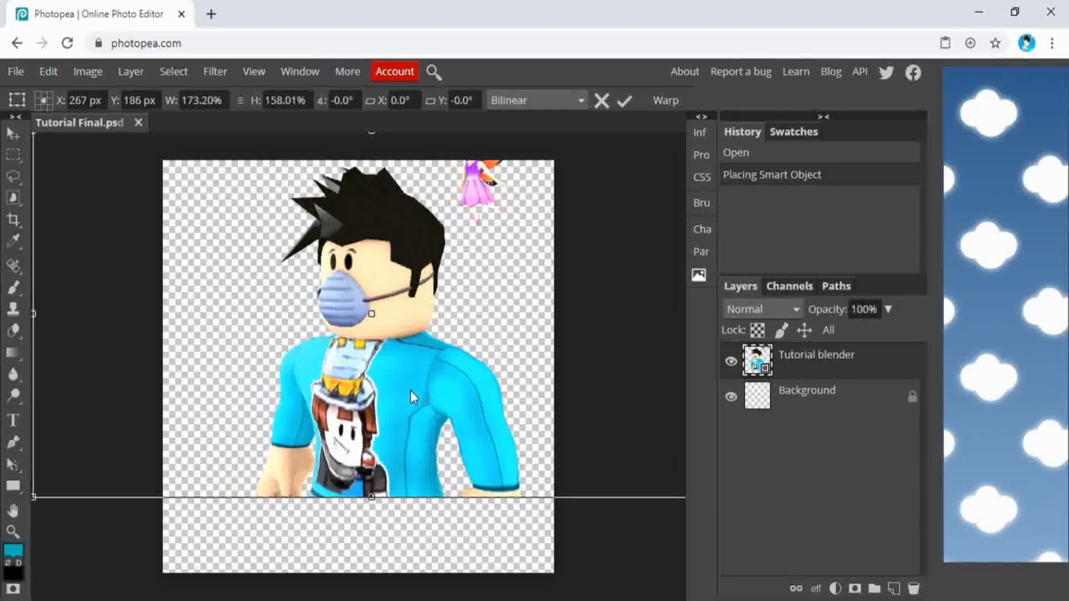
drag(413, 397, 473, 373)
drag(93, 474, 4, 565)
drag(417, 391, 362, 429)
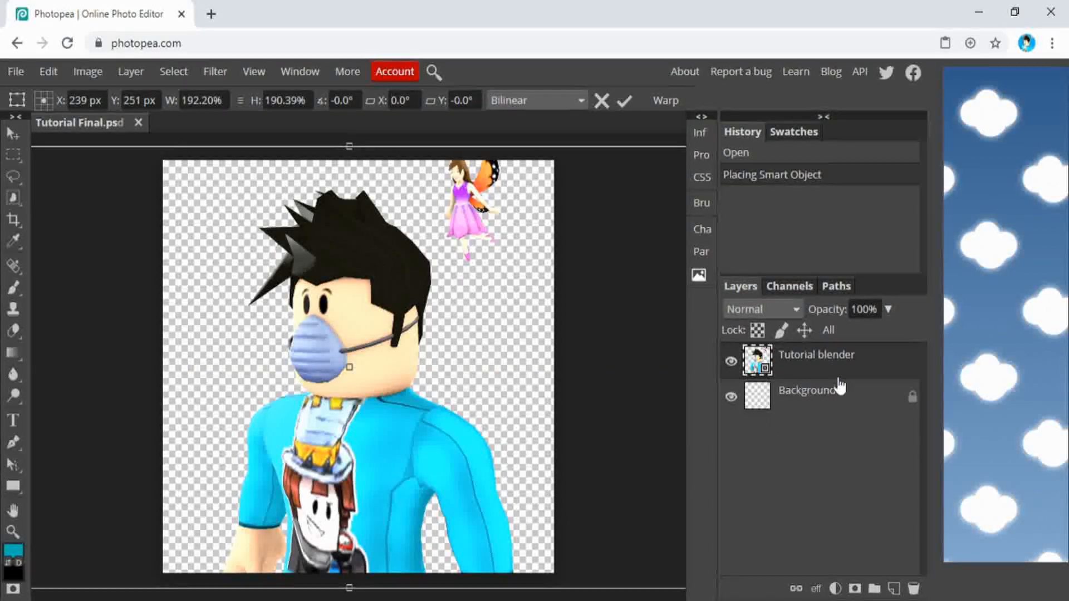
click(854, 387)
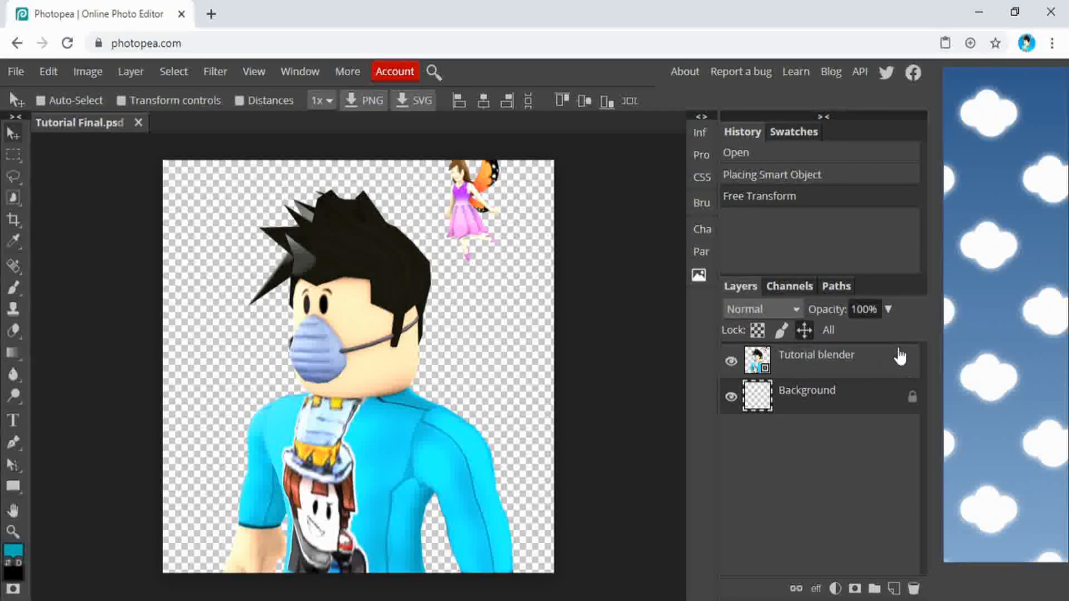
Add a white outside stroke with a size of 7 px to the Tutorial blender layer
click(898, 360)
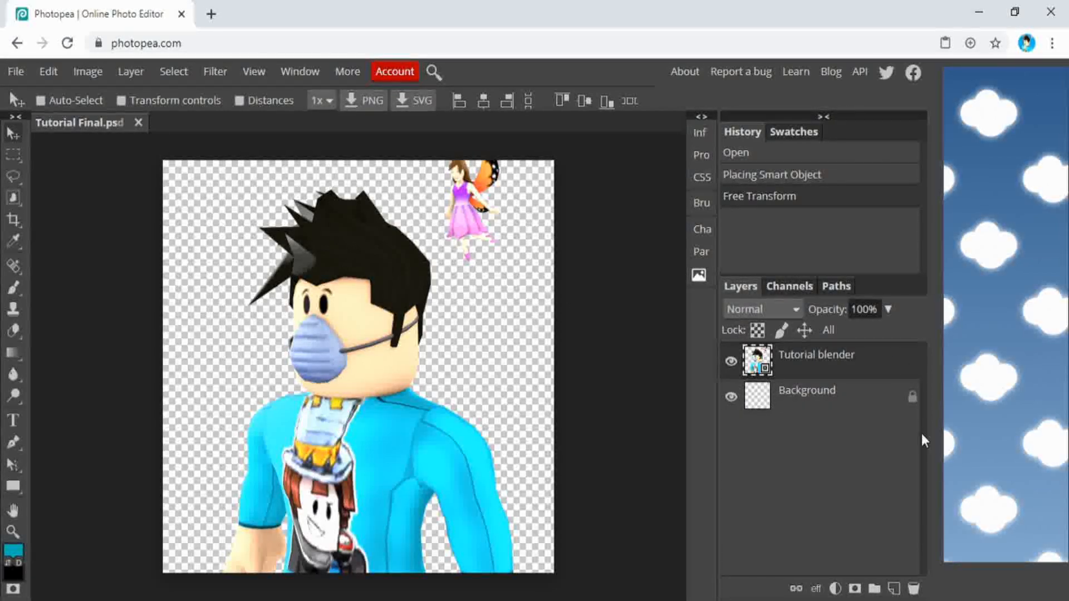
double_click(900, 365)
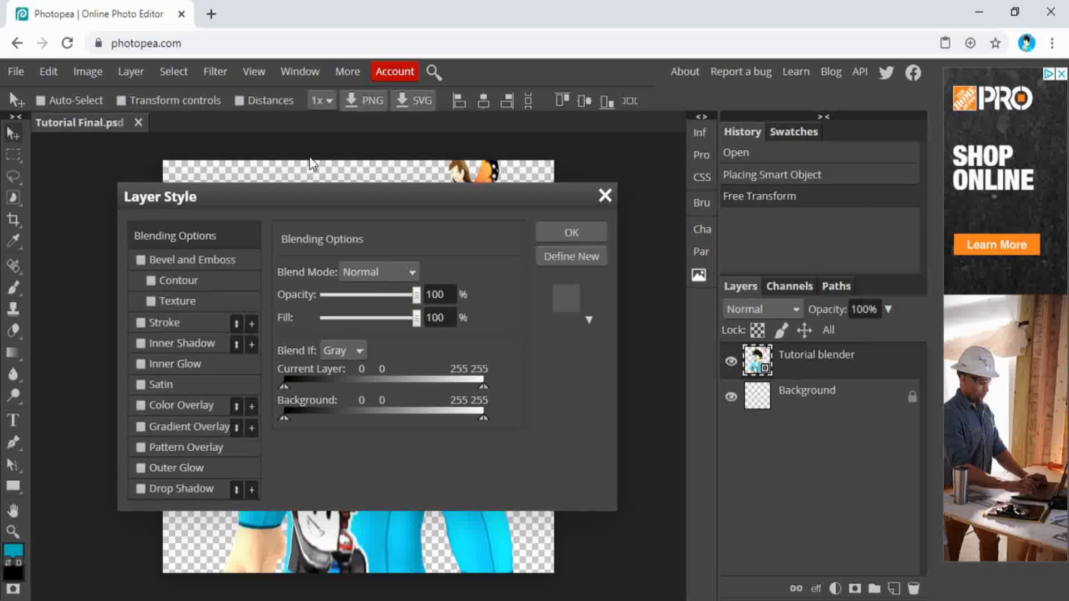
drag(364, 189, 754, 96)
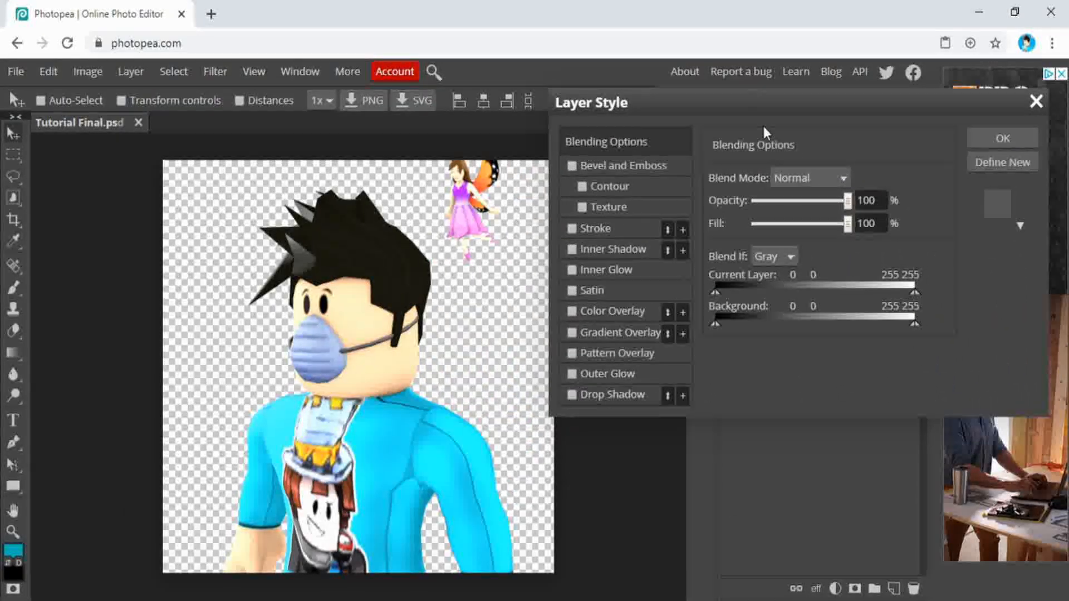
click(571, 229)
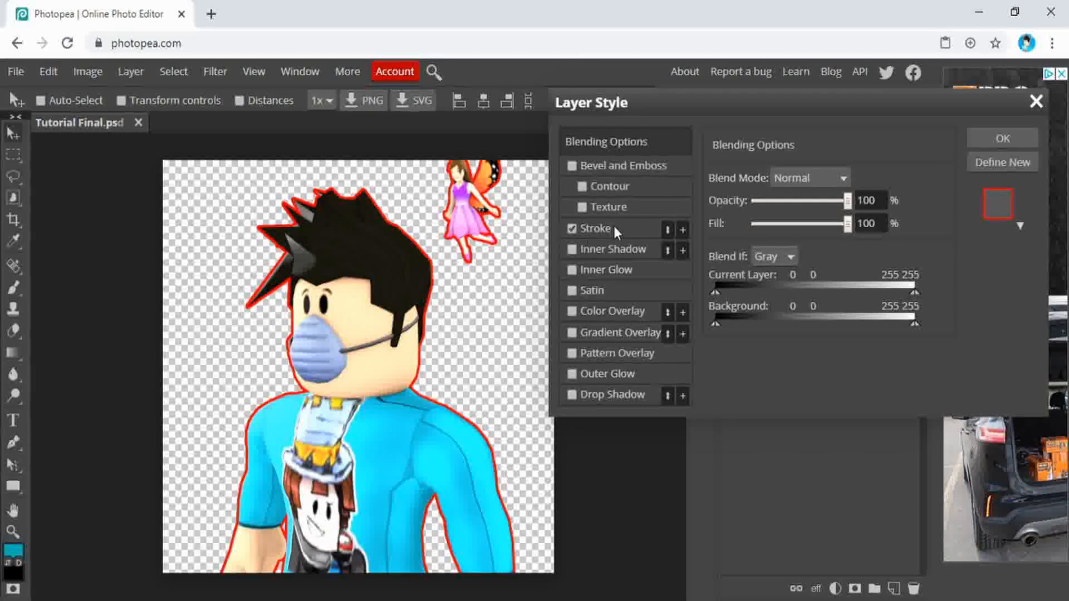
click(595, 229)
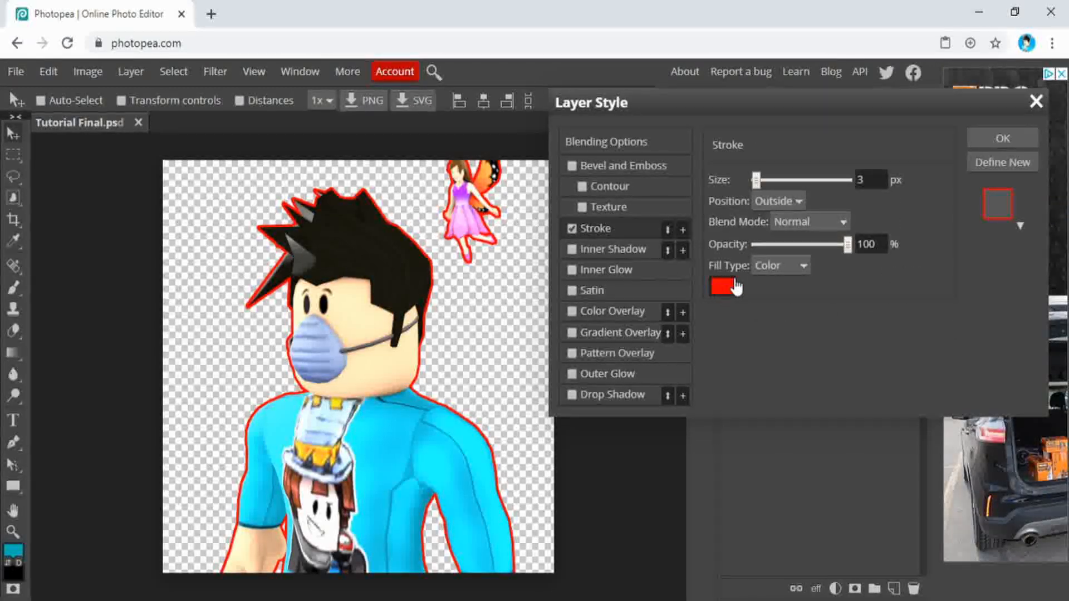
click(727, 290)
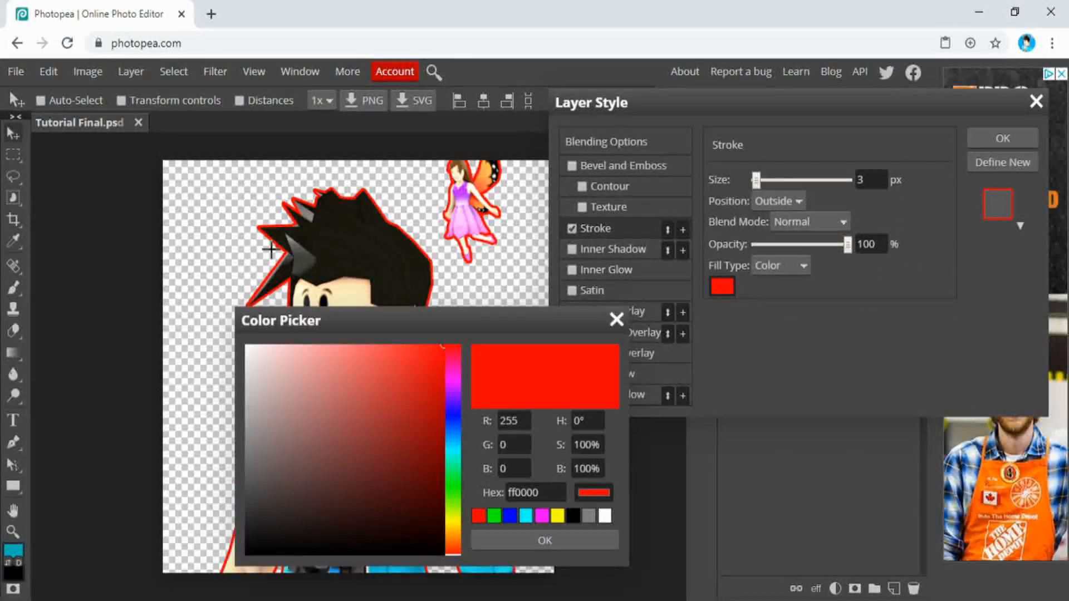
mouse_move(296, 460)
mouse_down()
mouse_move(247, 554)
mouse_move(223, 250)
mouse_up()
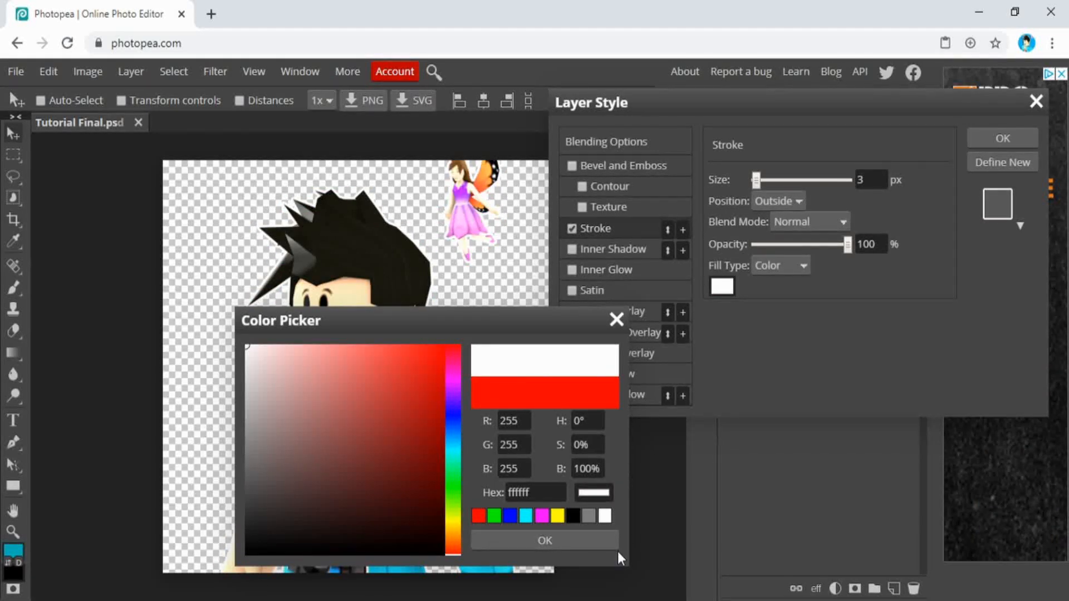
click(590, 540)
drag(884, 182, 752, 175)
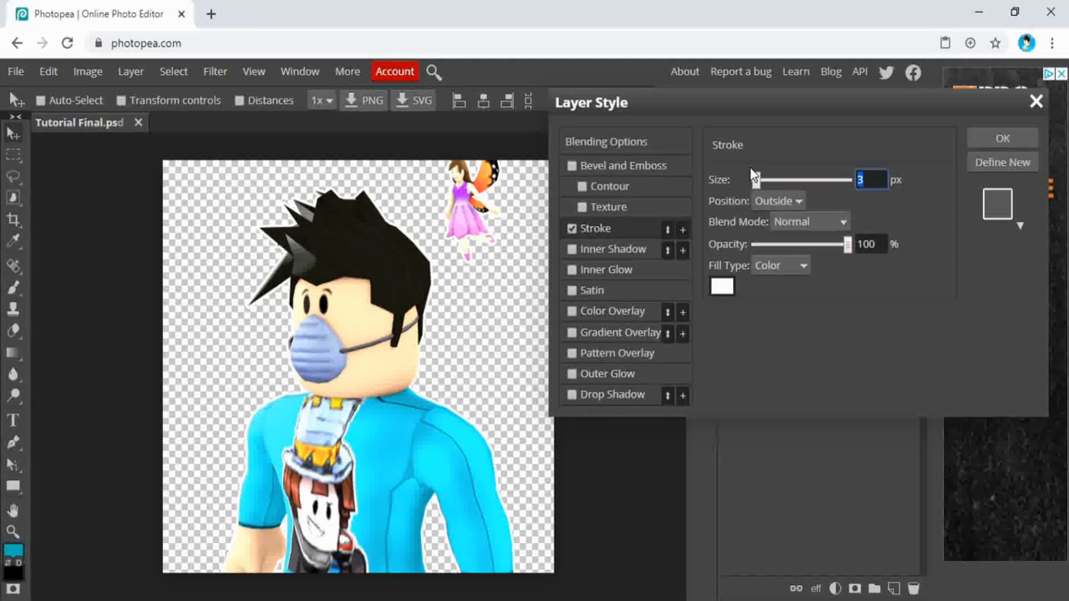
text(7)
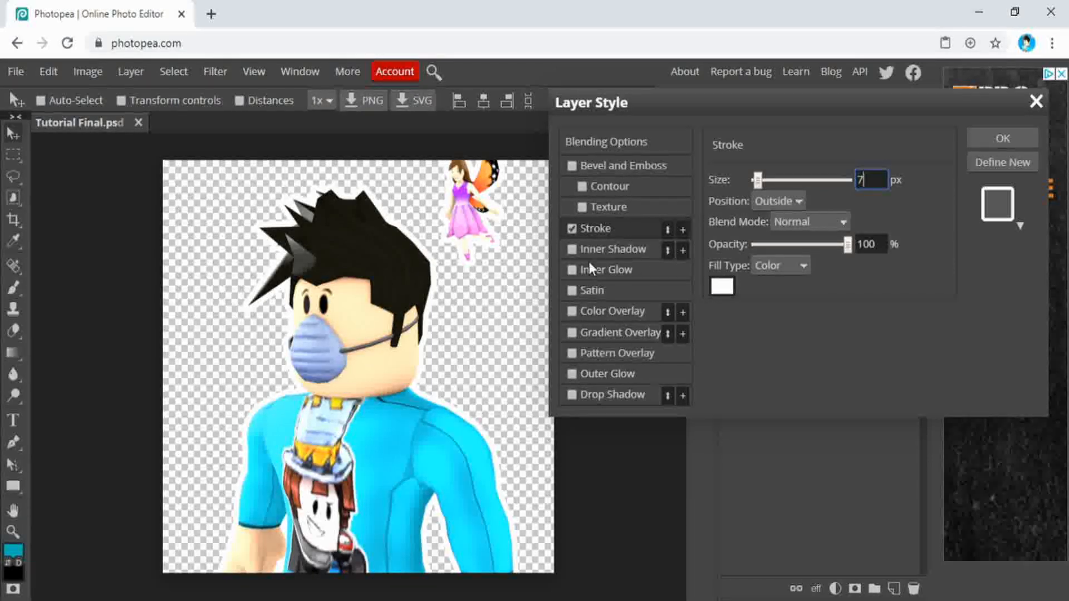
Add an inner shadow and an inner glow to the avatar layer, each with a size of 13 px
click(572, 249)
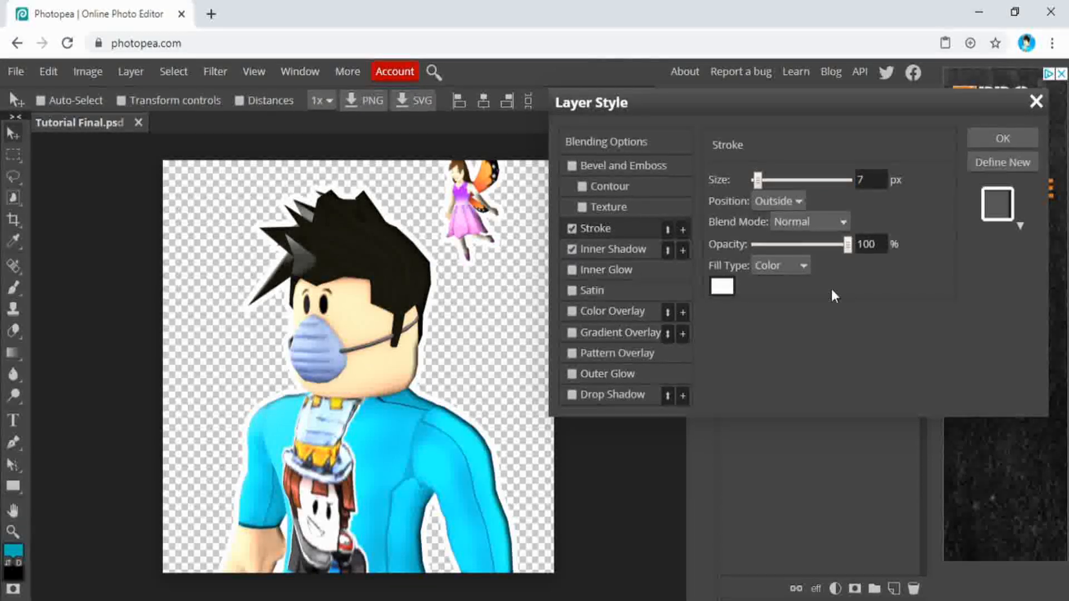
click(620, 254)
text(13)
click(572, 270)
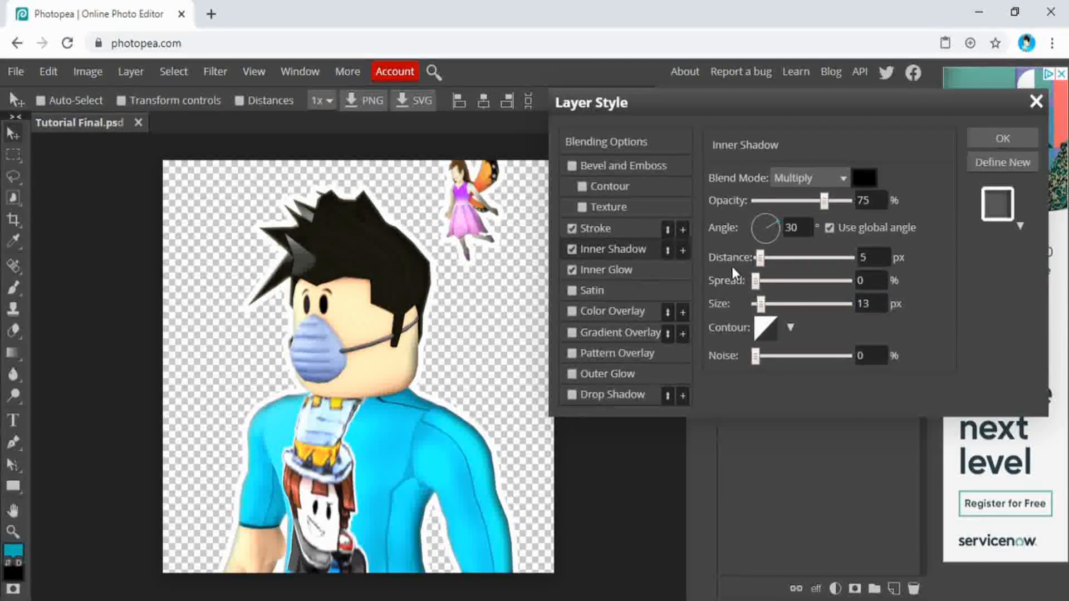
click(638, 269)
text(13)
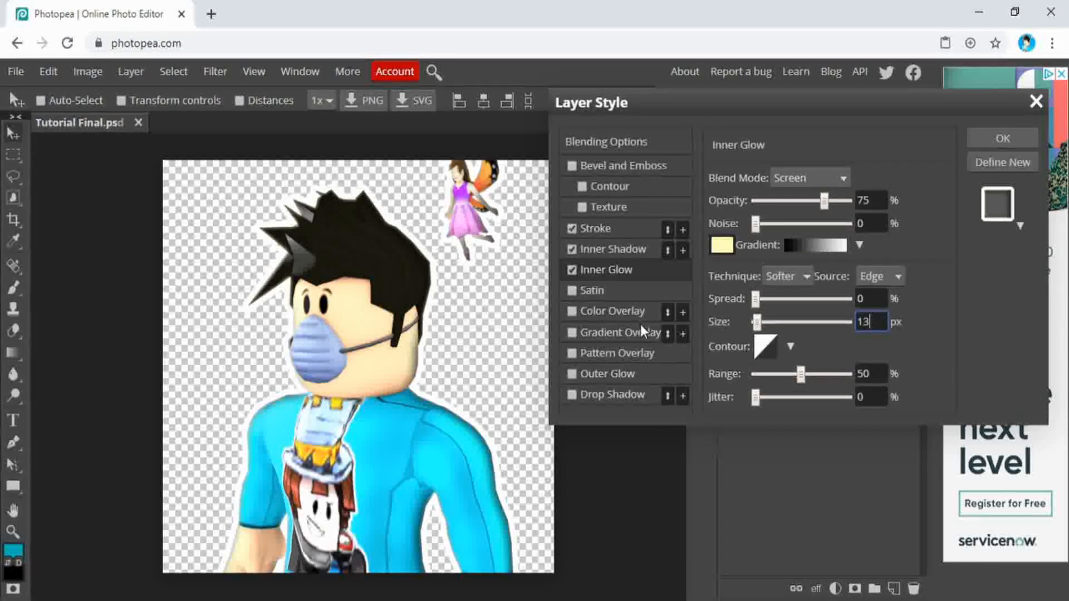
Add a drop shadow and a 13 px outer glow to the avatar layer and apply the layer style
click(572, 395)
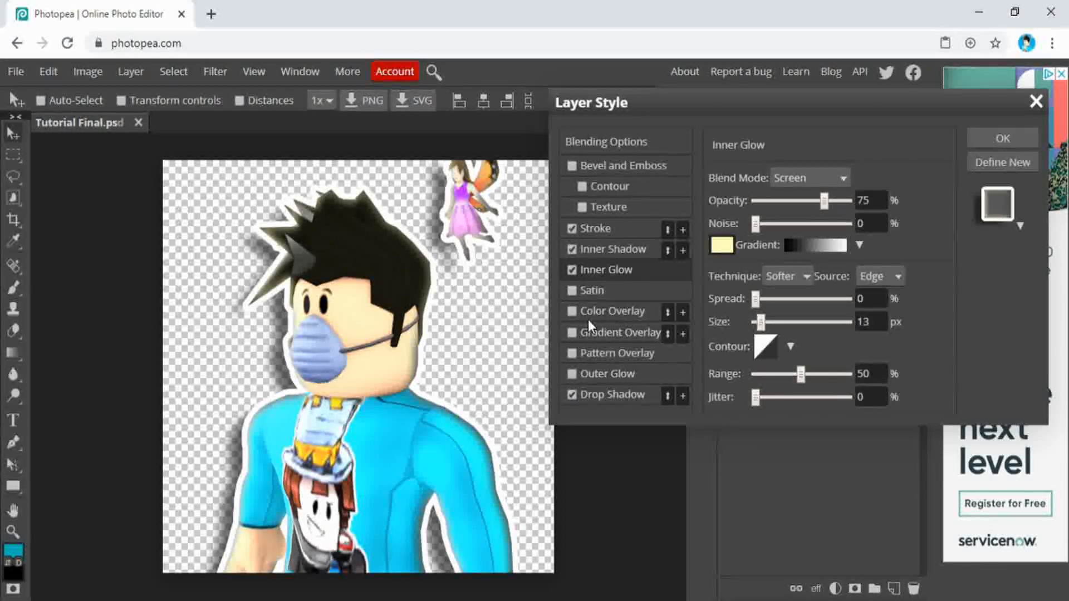
click(572, 374)
click(624, 377)
drag(880, 320, 741, 315)
text(13)
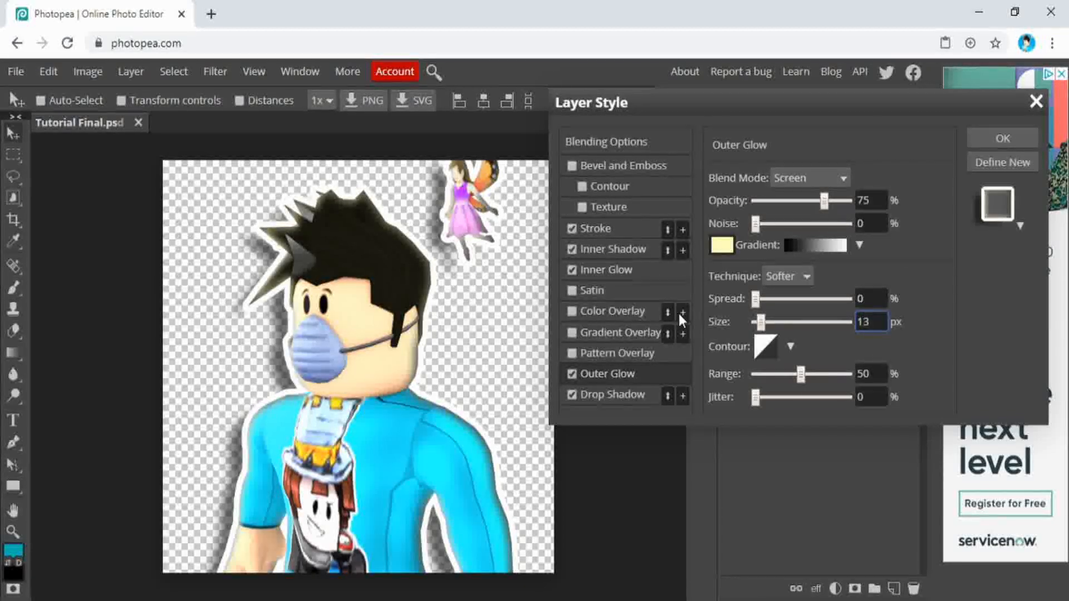
click(1000, 140)
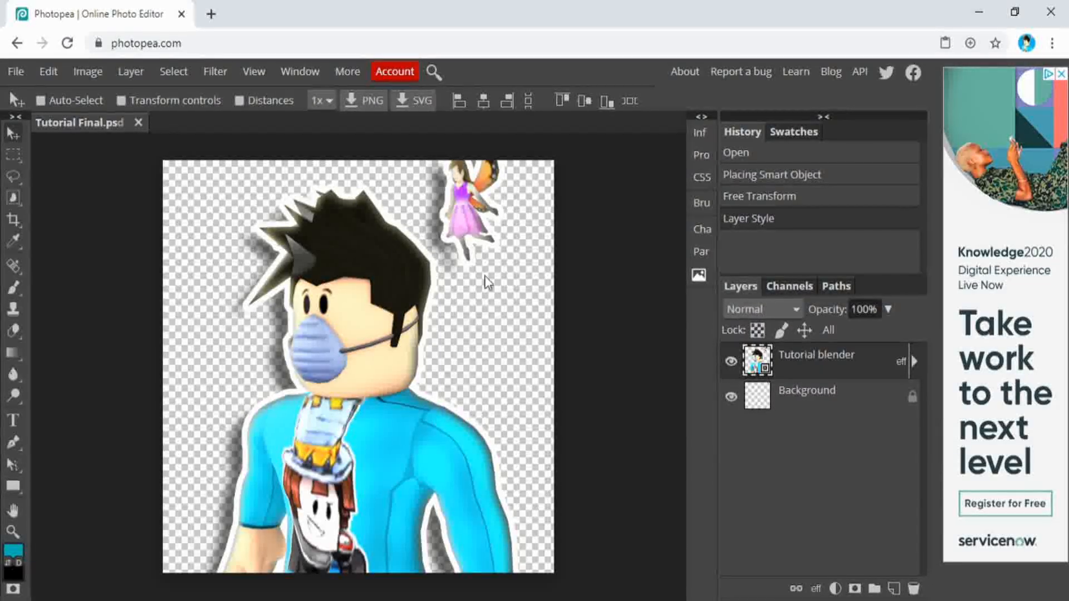
Place the blue-square sunburst image into the project and move its layer below the Tutorial blender layer
click(15, 71)
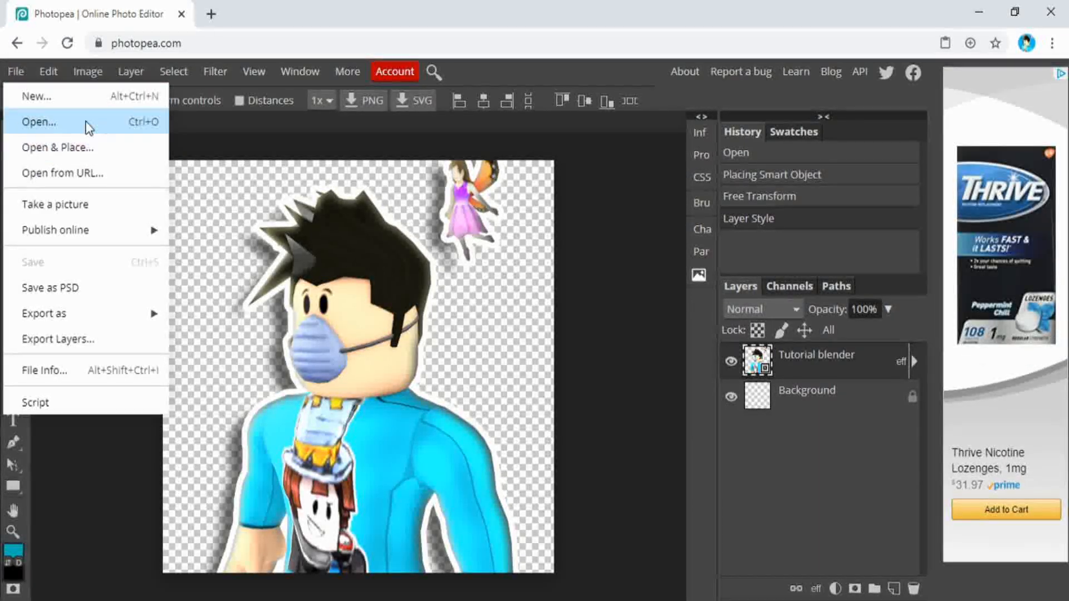
click(61, 148)
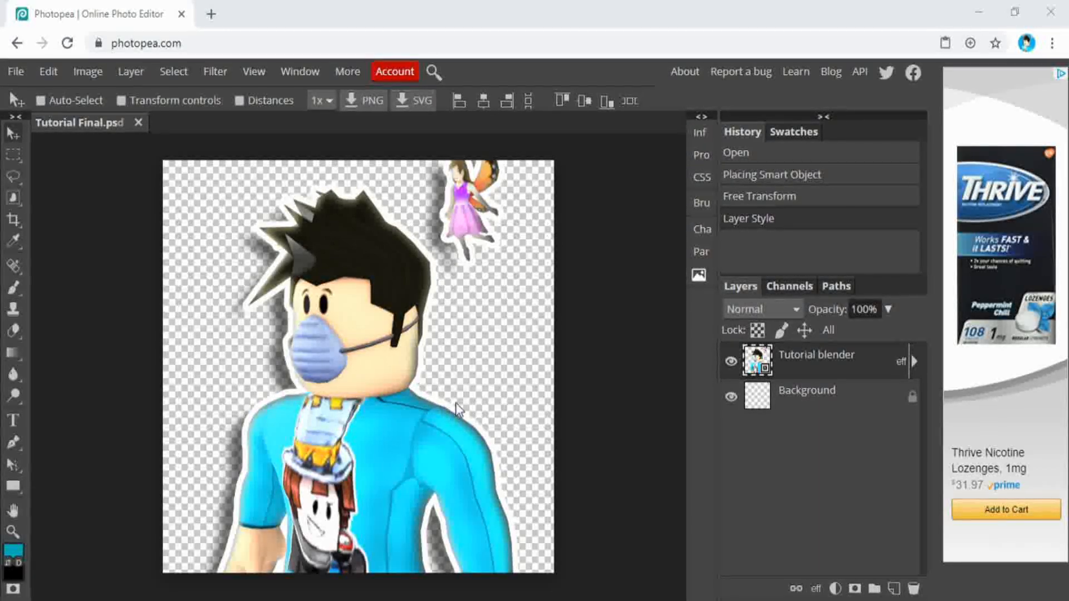
click(508, 385)
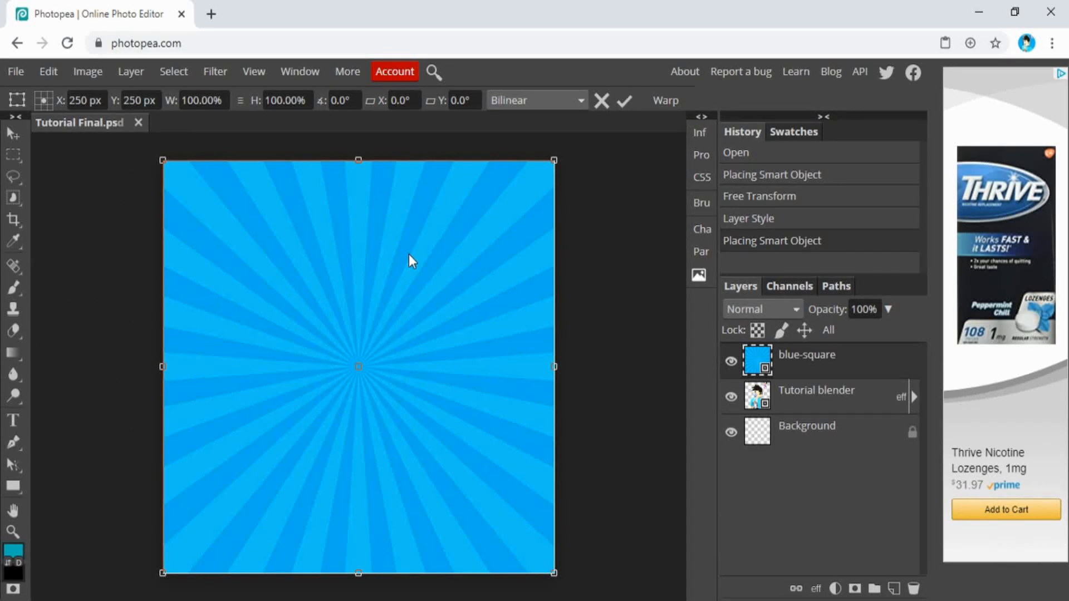
drag(860, 361, 555, 309)
drag(469, 314, 865, 411)
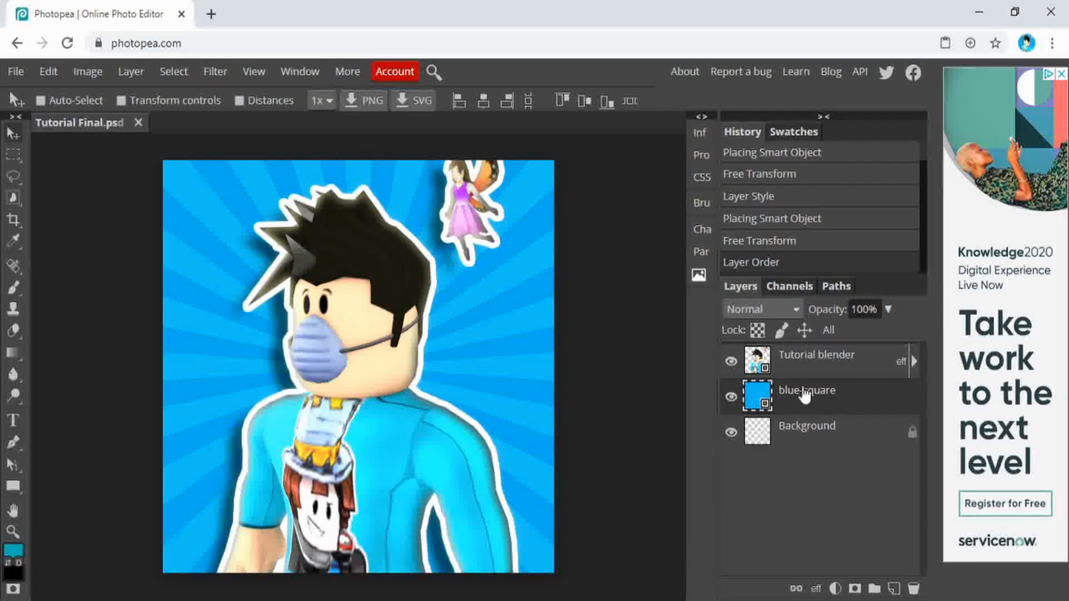
Apply a Gaussian Blur with a 3.2 px radius to the blue-square background layer
click(218, 72)
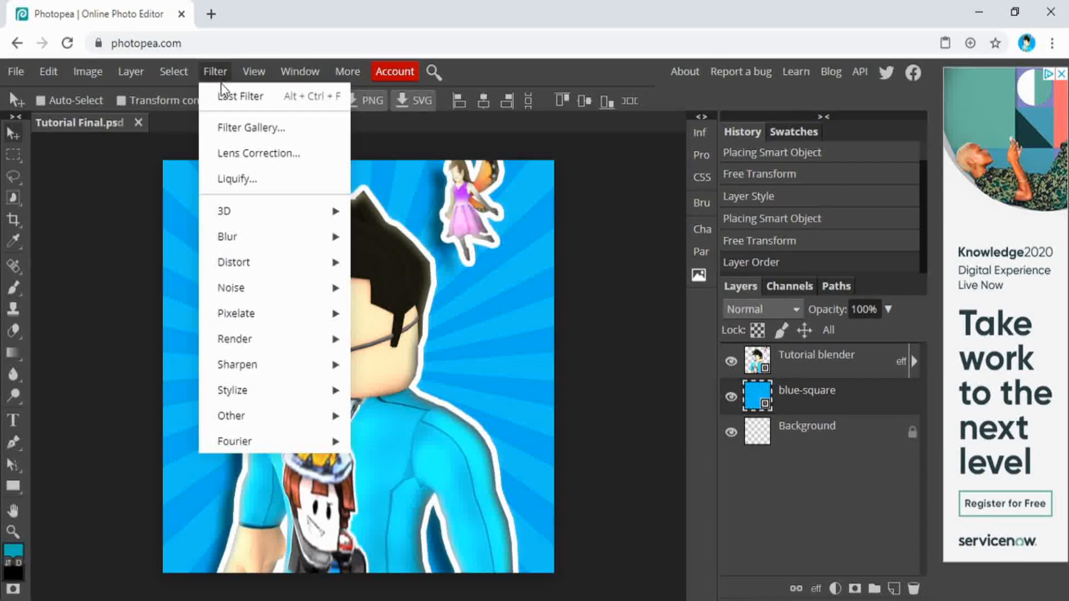
mouse_move(328, 237)
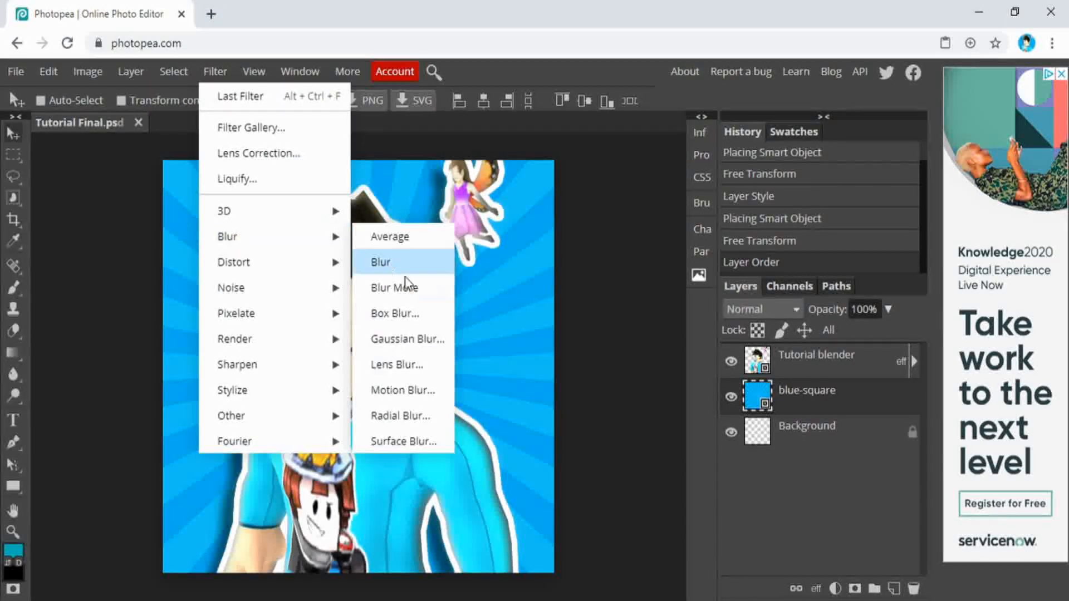
click(423, 342)
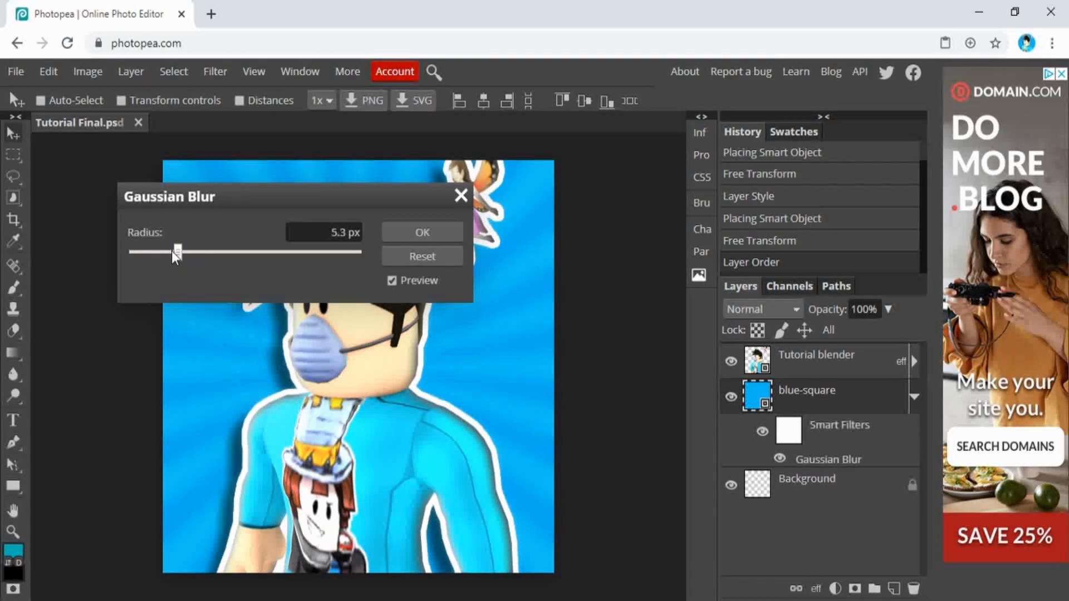
drag(159, 252, 167, 251)
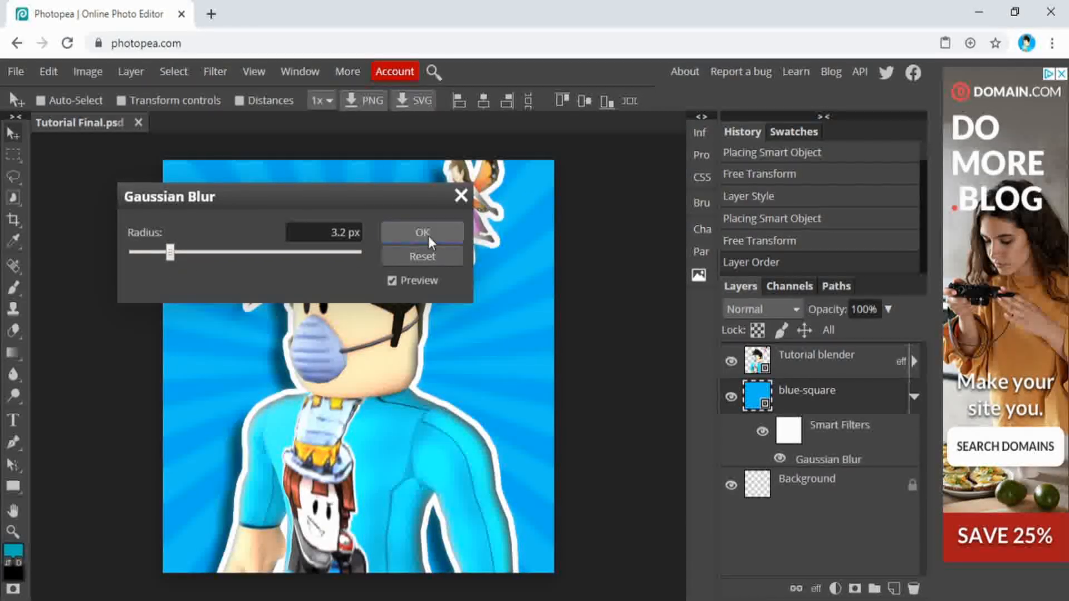
click(429, 236)
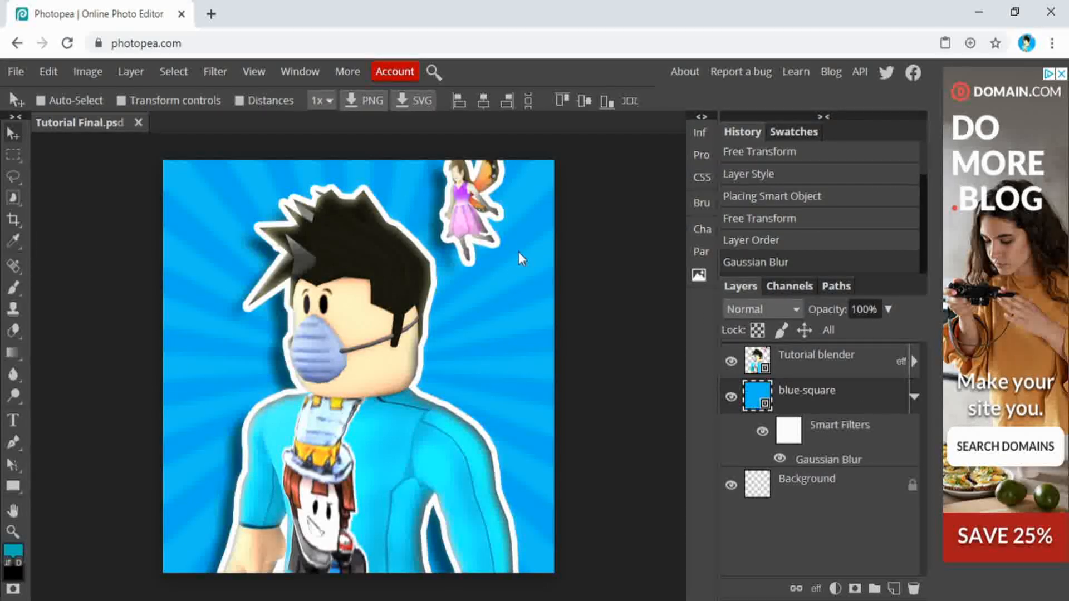
Export the picture as a 500 by 500 px PNG at 100% quality and open the downloaded Tutorial Final.png in a new browser tab
click(12, 72)
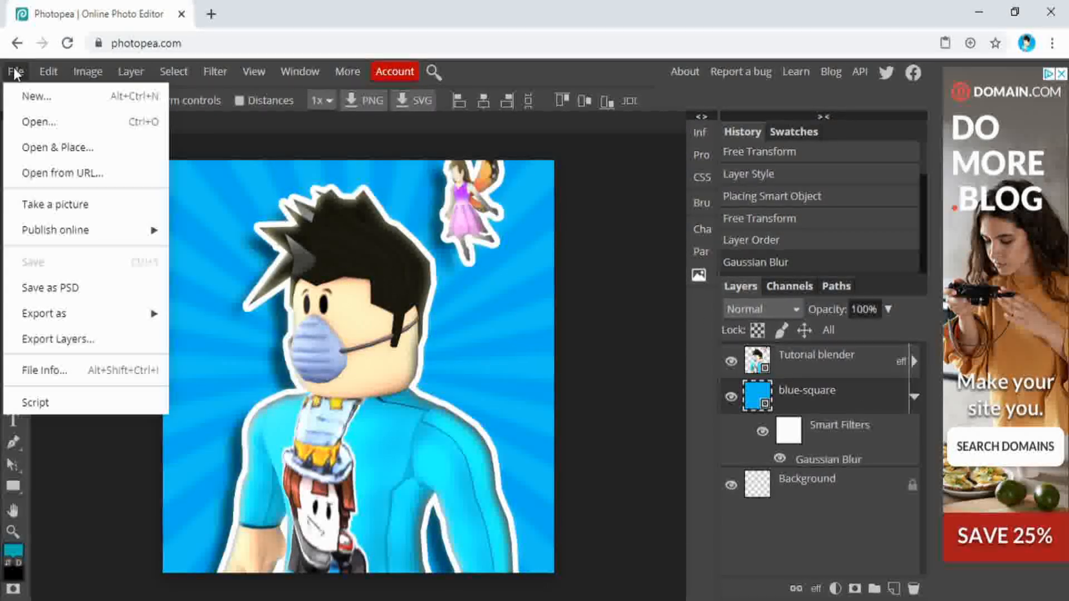
mouse_move(125, 315)
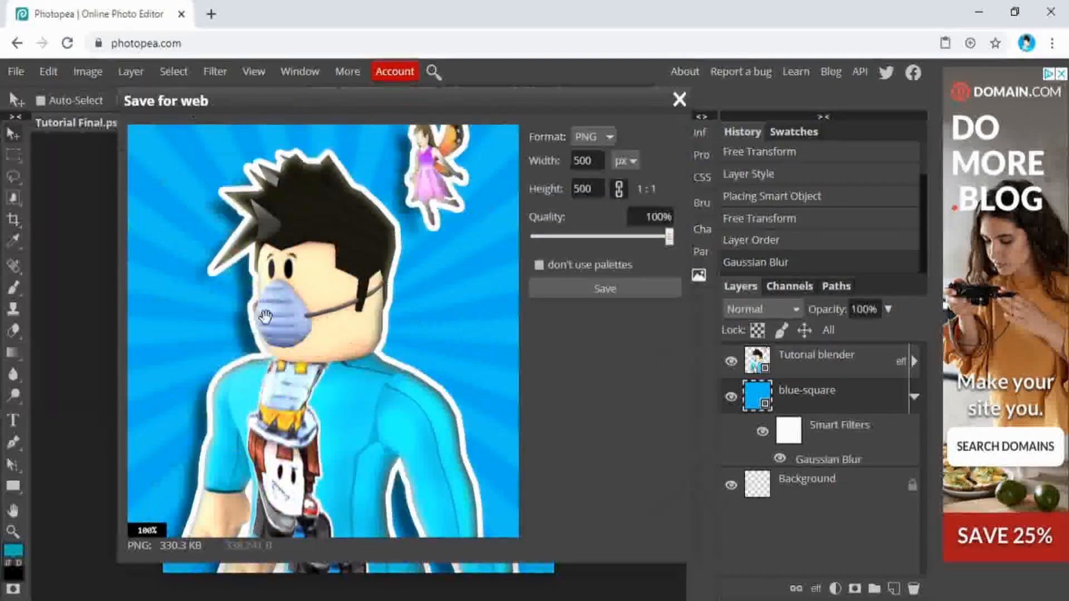
click(596, 295)
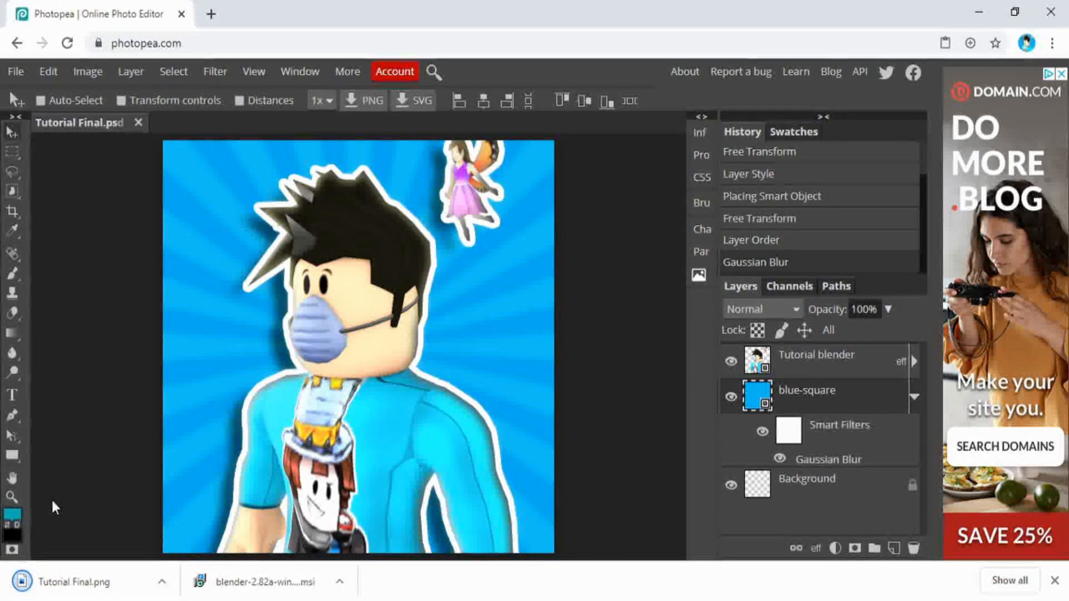
drag(215, 249, 286, 10)
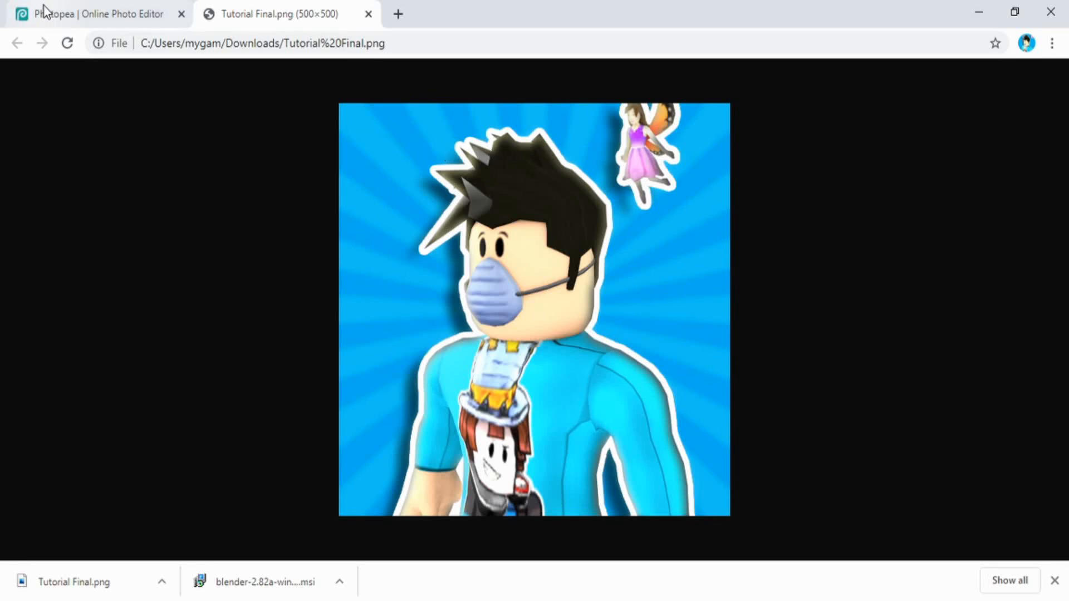